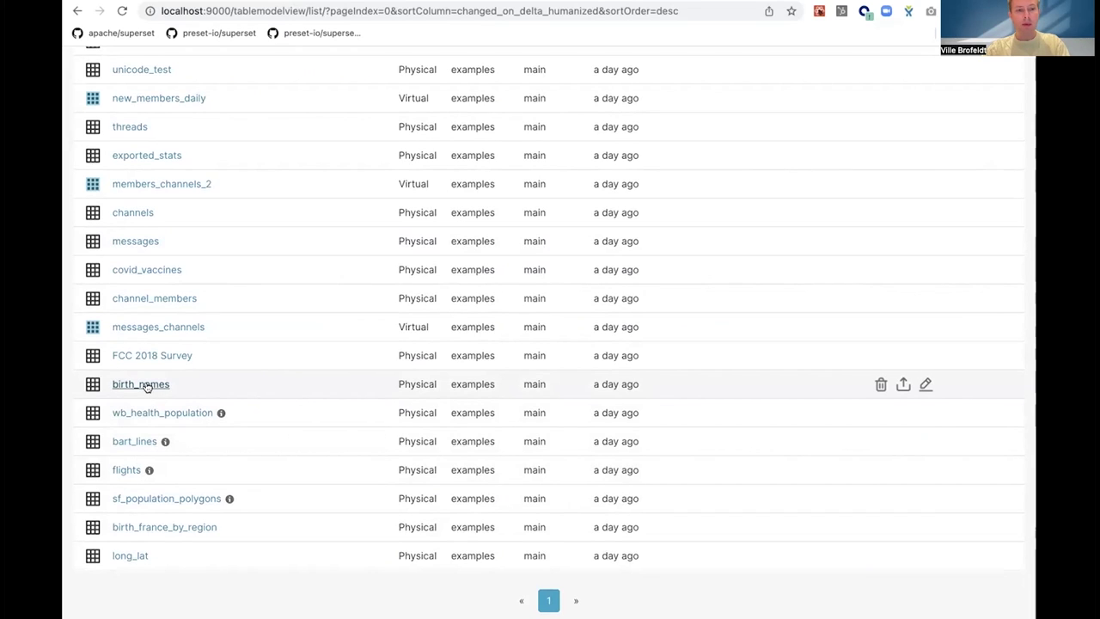
Create a time-series line chart from the birth_names dataset with sum__num as the metric and name as the dimension
left_click(147, 386)
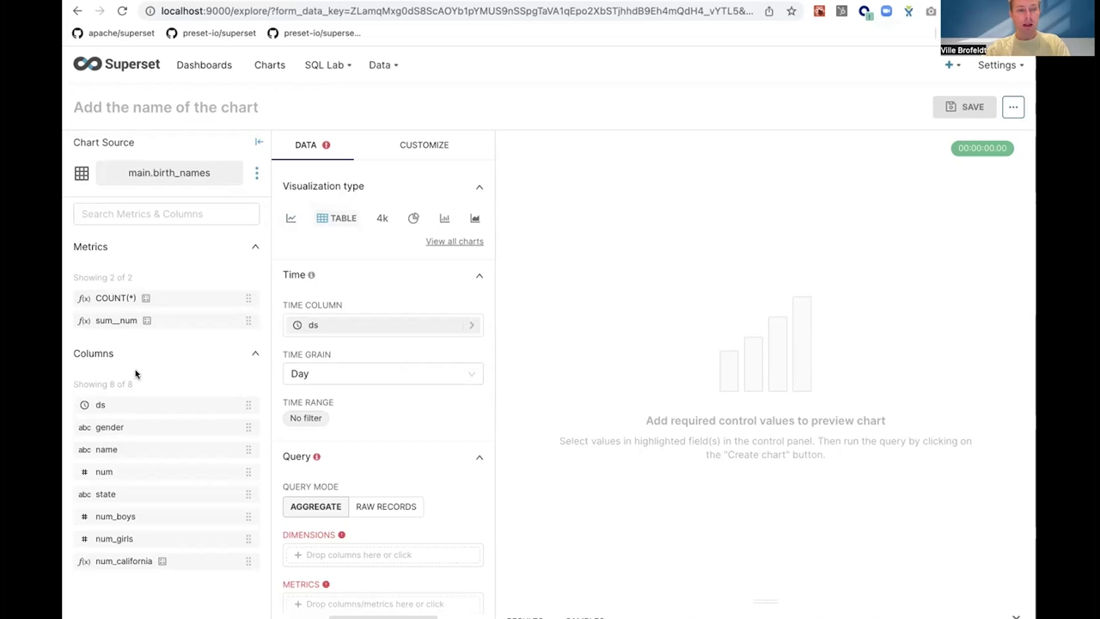
left_click(289, 220)
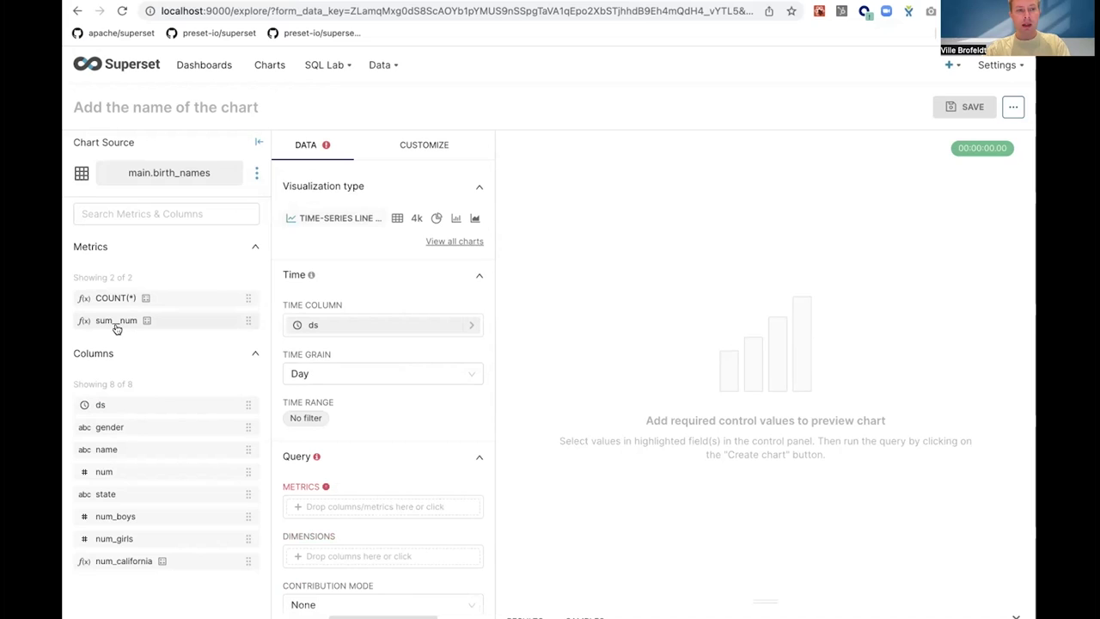
left_click_drag(133, 319, 309, 506)
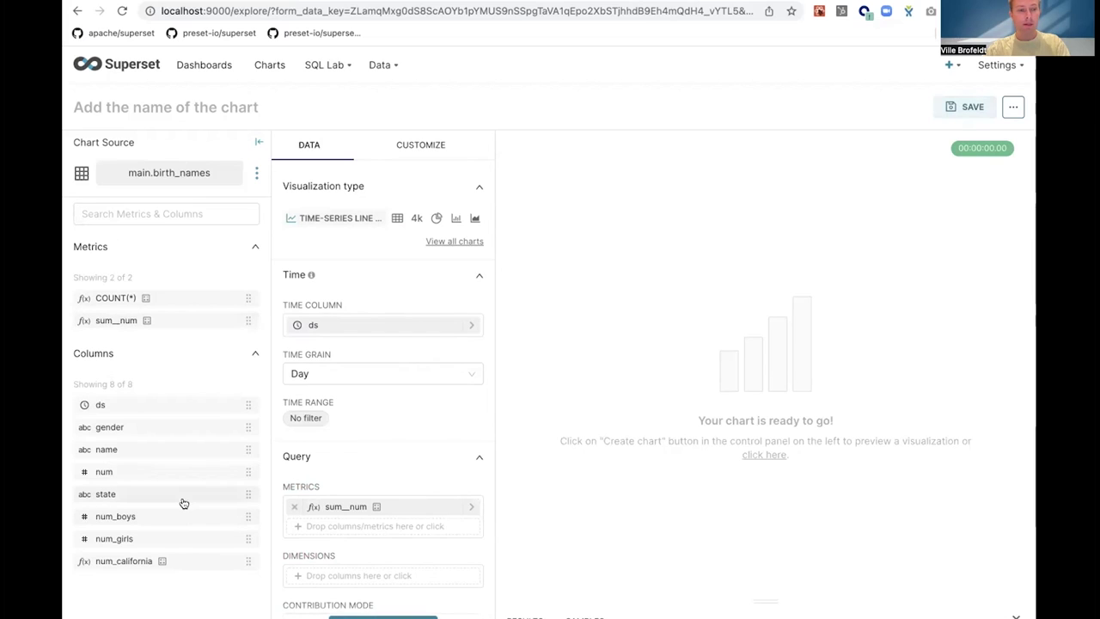
left_click_drag(107, 453, 322, 576)
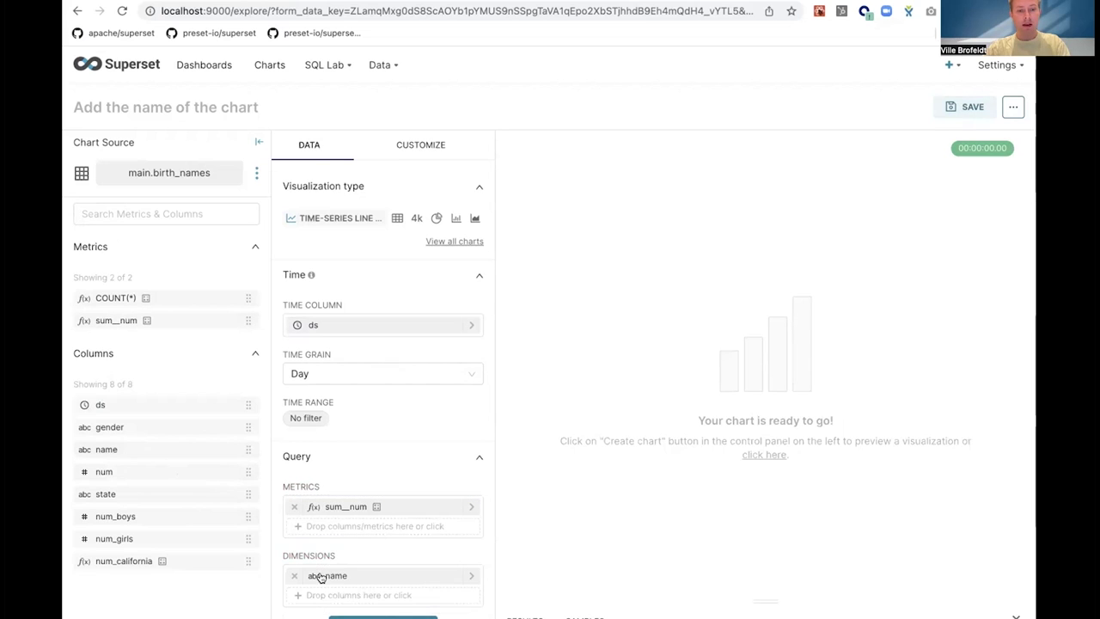
left_click(369, 616)
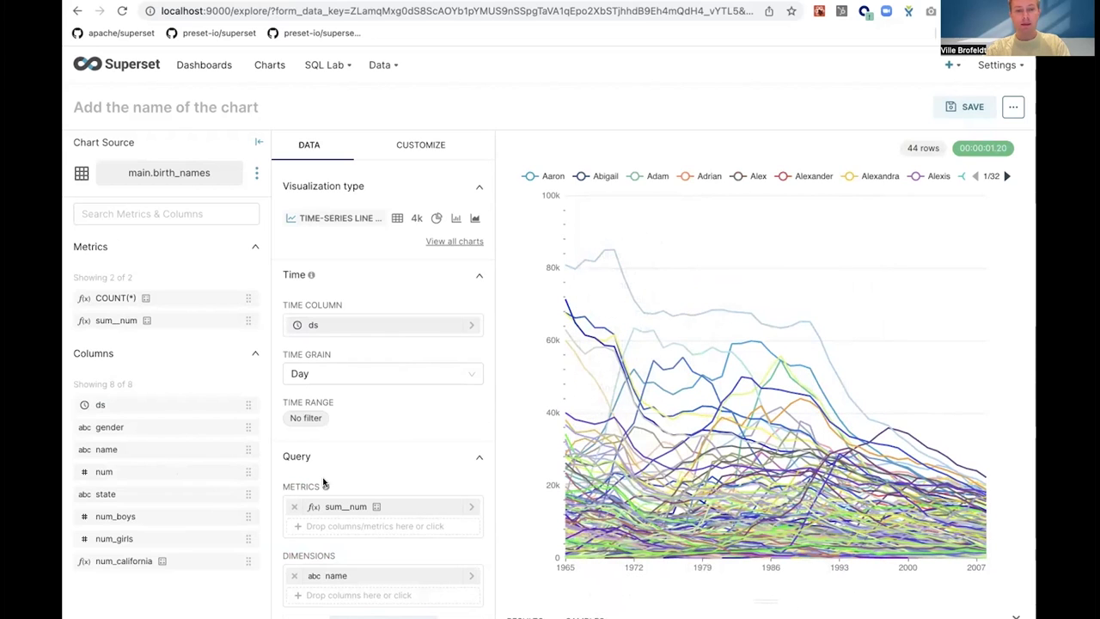
Set the chart's series limit to 10 and update the chart
scroll(323, 483, "down", 3)
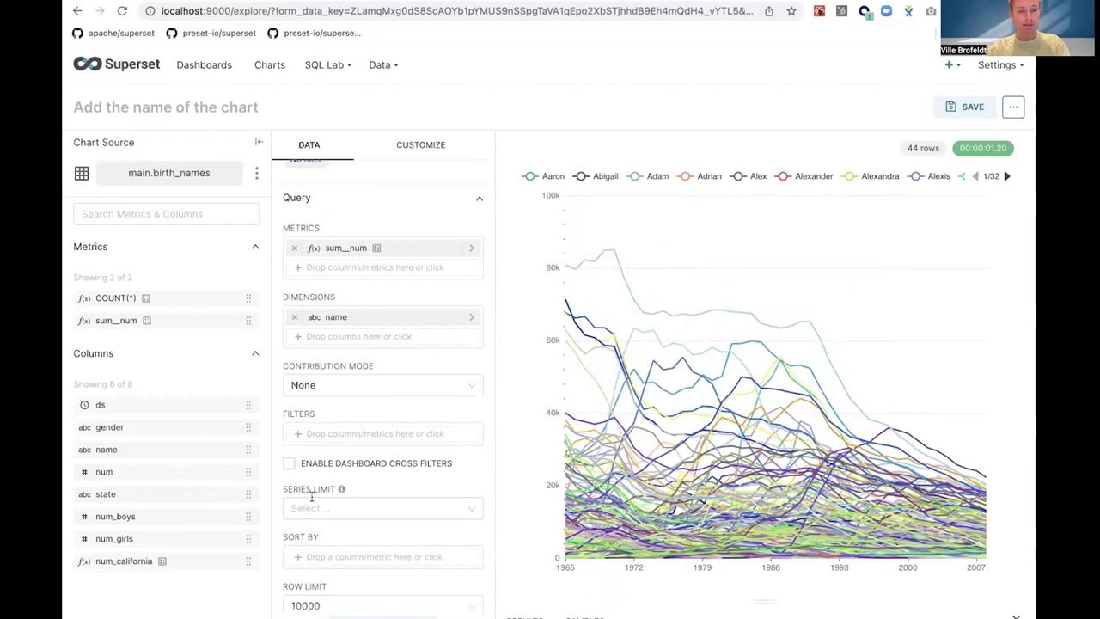
left_click(308, 507)
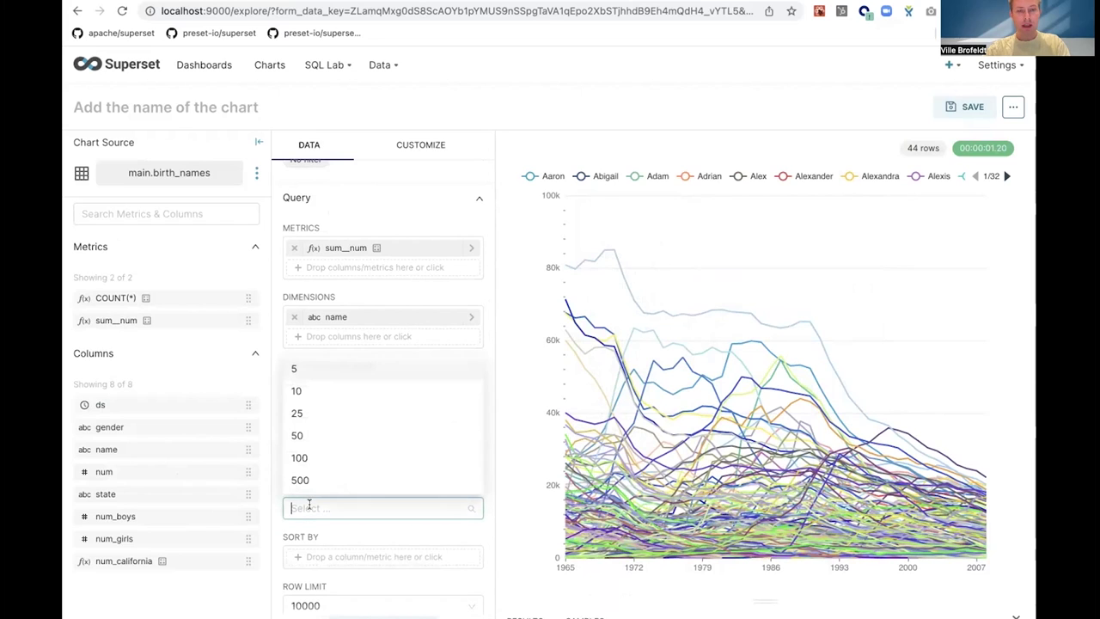
left_click(314, 390)
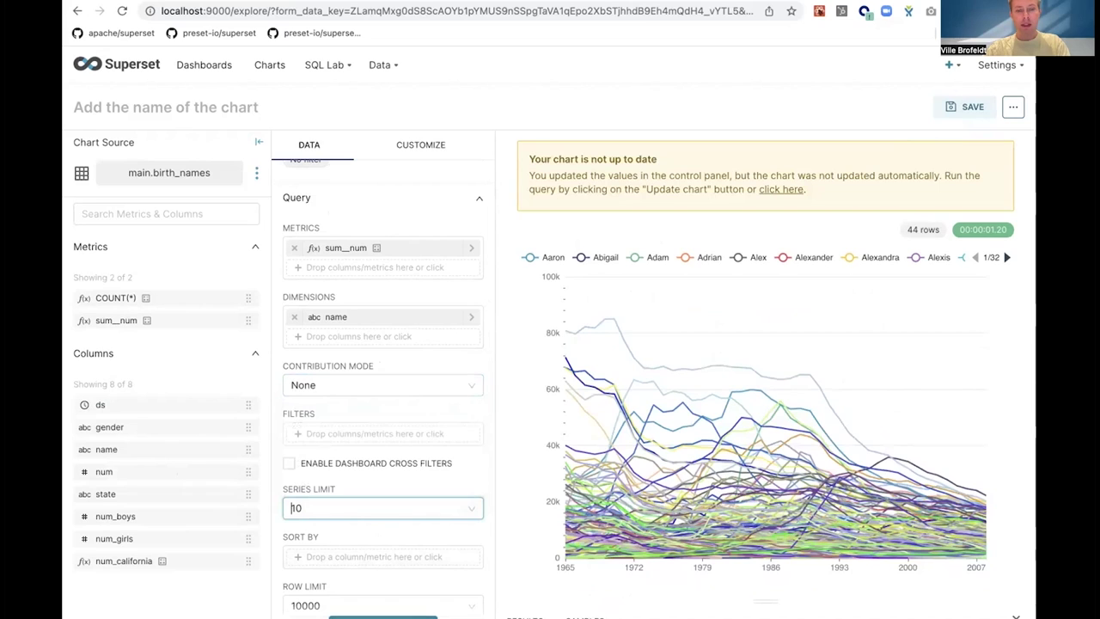
key("ctrl+Return")
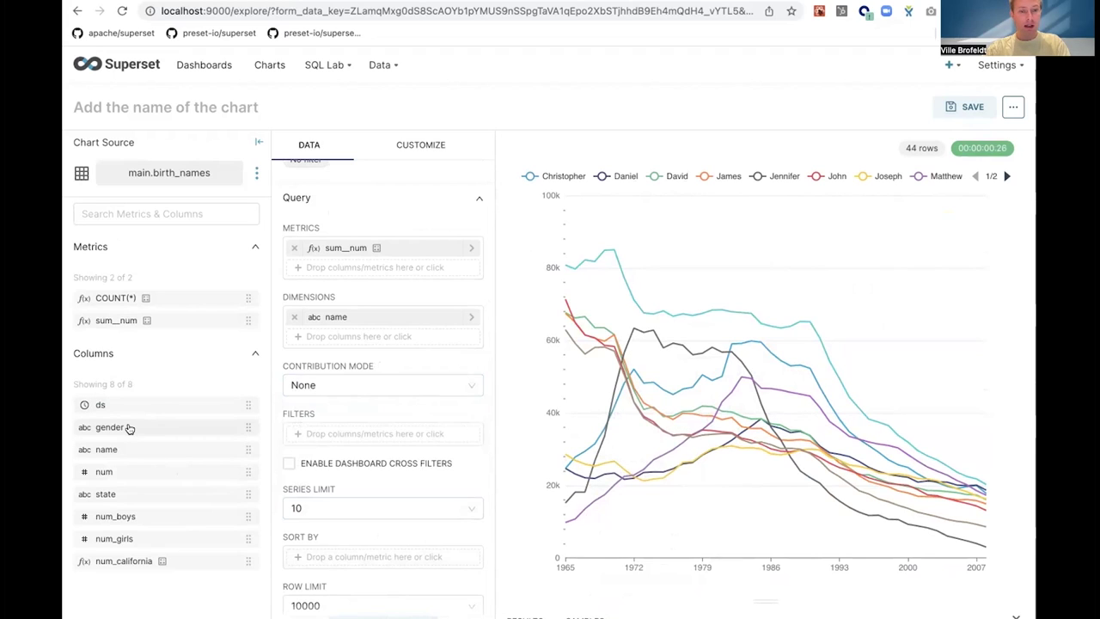
Add a filter for gender equal to boy to the line chart and update it
left_click_drag(121, 429, 319, 434)
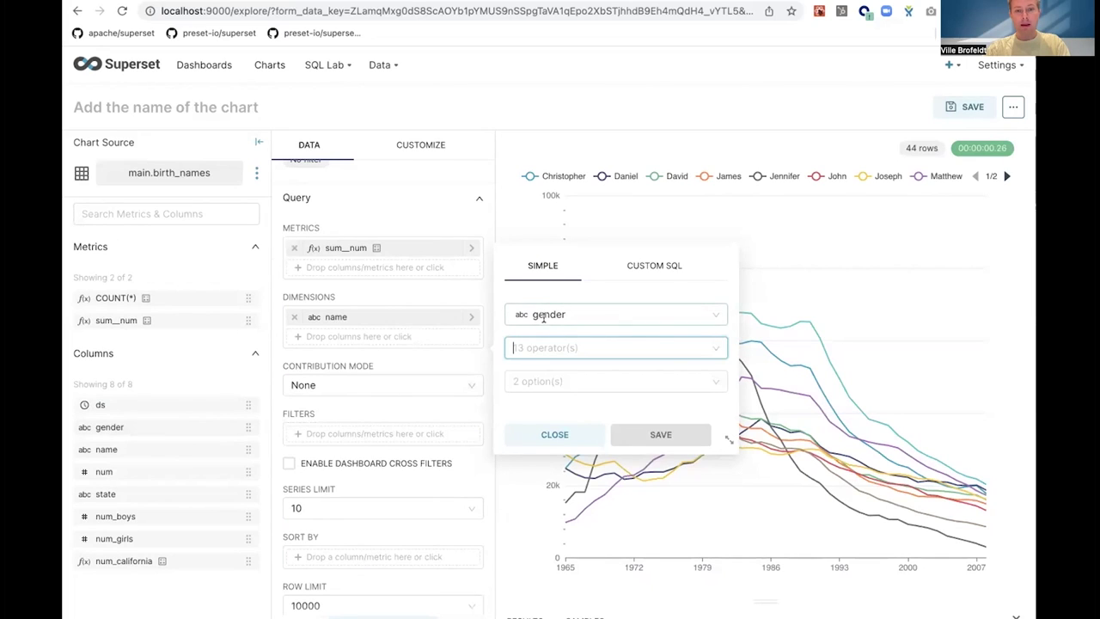
left_click(544, 347)
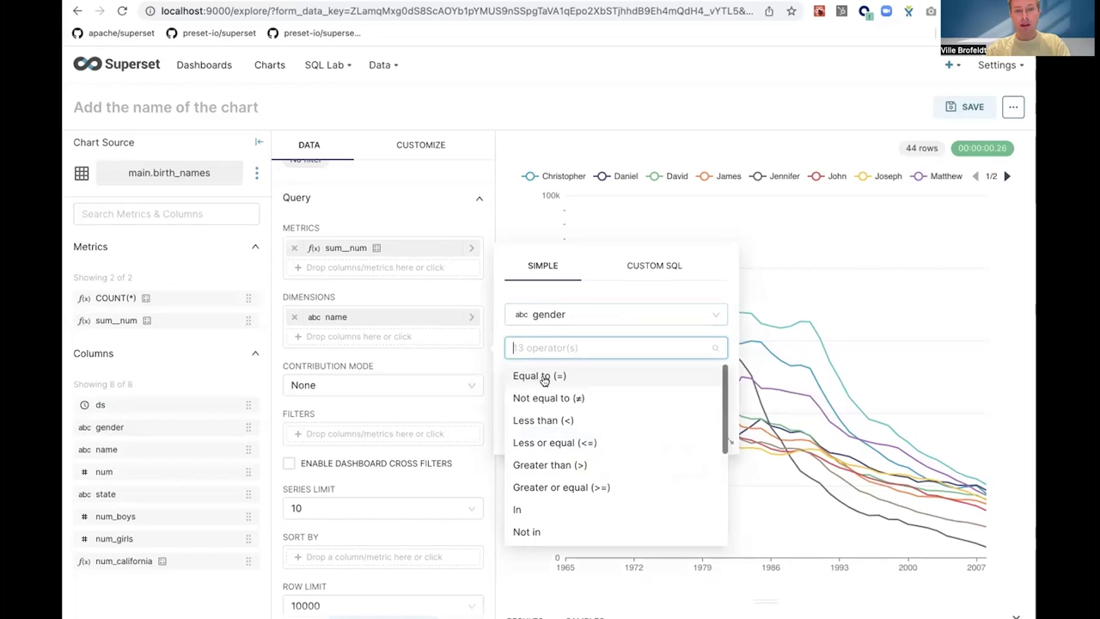
left_click(544, 375)
left_click(544, 381)
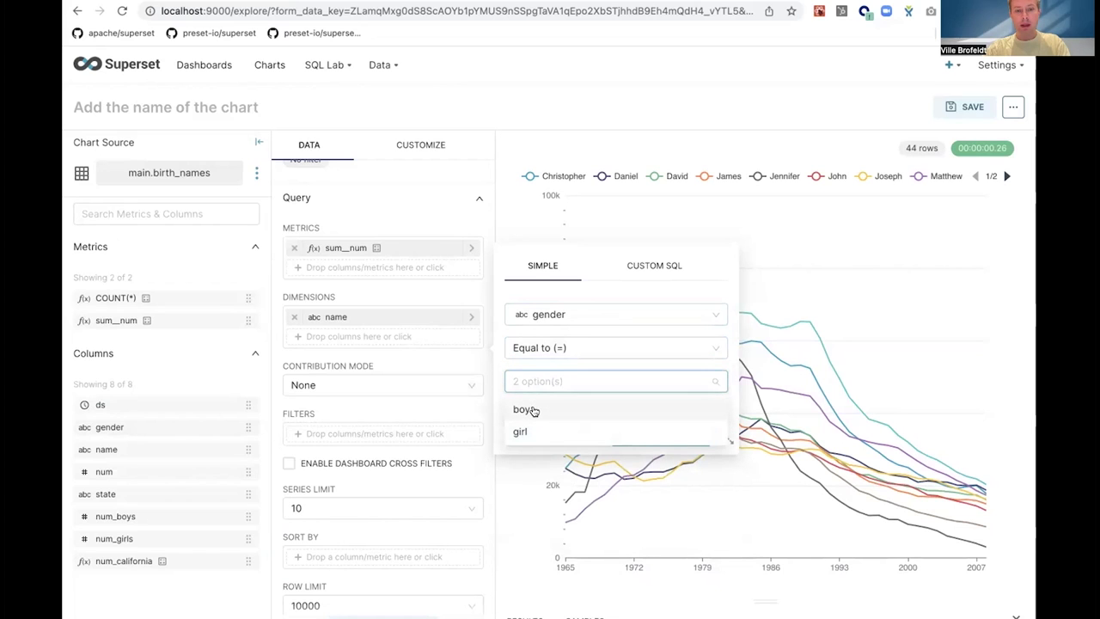
left_click(526, 410)
left_click(657, 435)
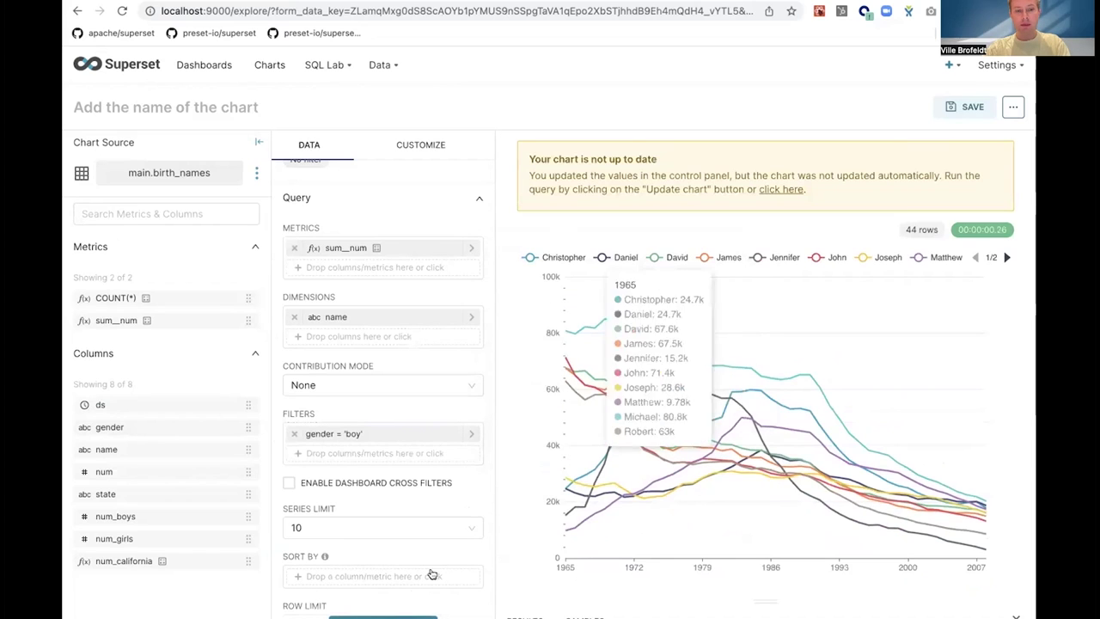
left_click(383, 614)
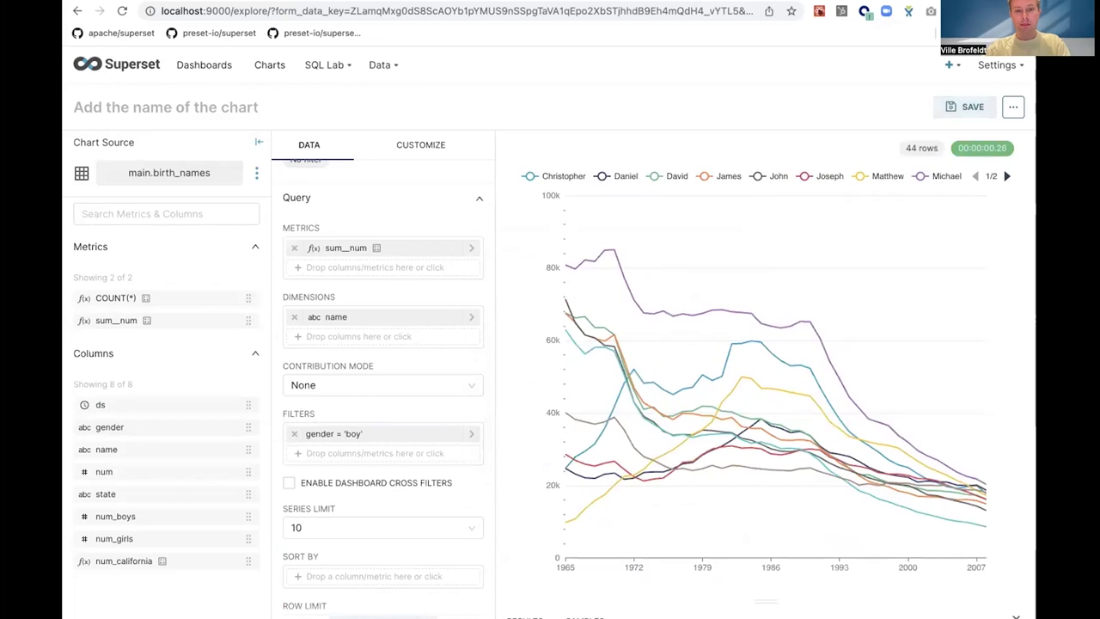
View the query behind the filtered line chart
mouse_move(718, 425)
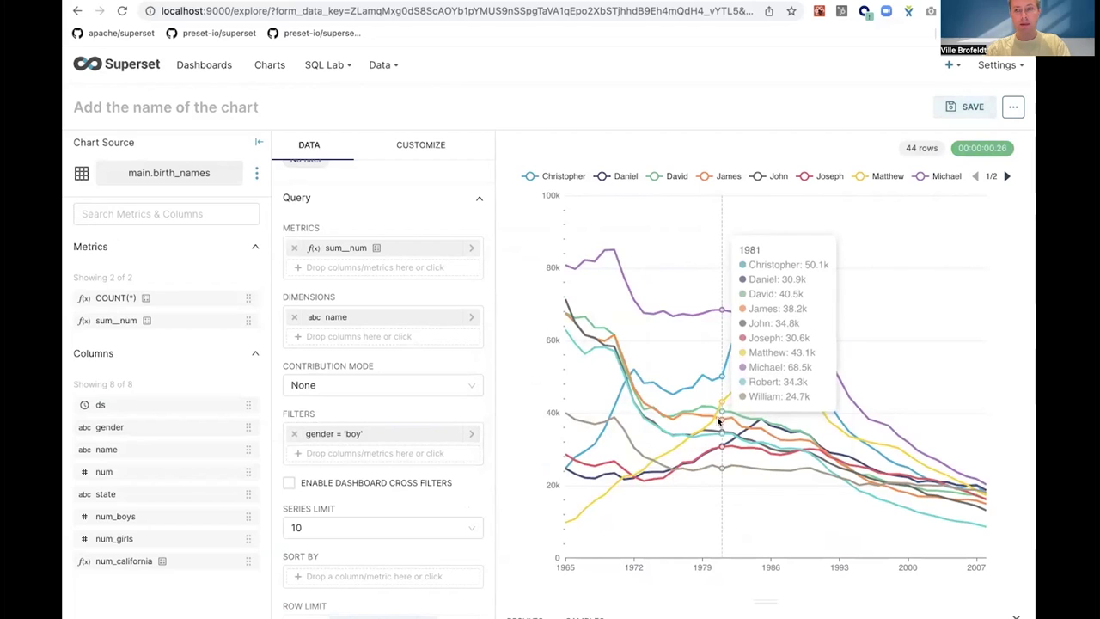
left_click(1013, 108)
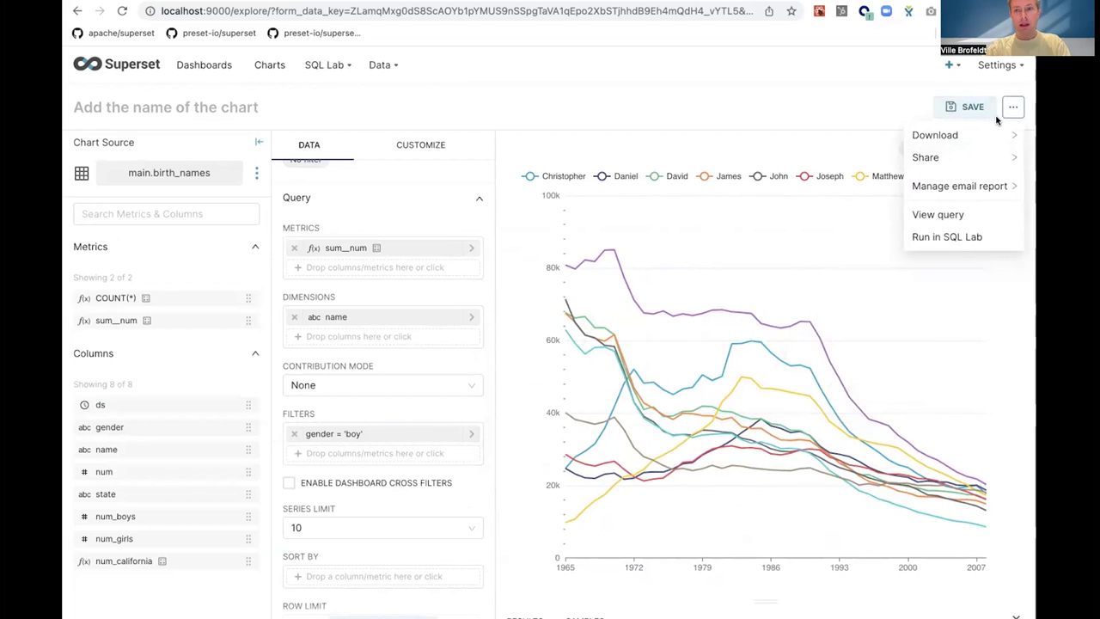
left_click(950, 215)
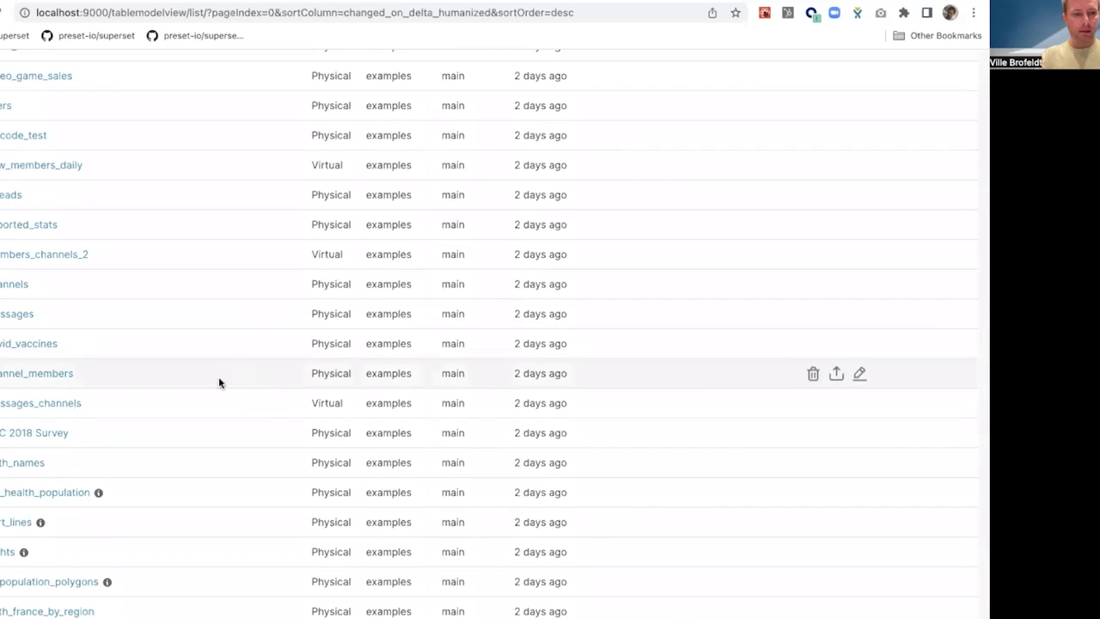
Start a new chart from the birth_names dataset with Filter box as its visualization type
left_click(15, 465)
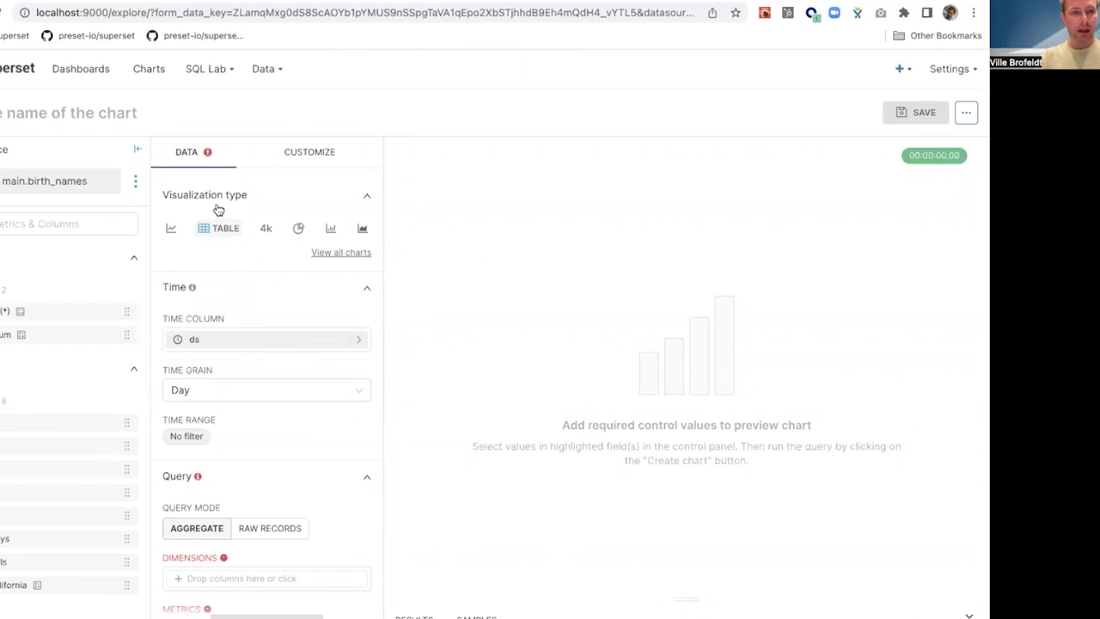
left_click(351, 254)
left_click(356, 122)
type("filter")
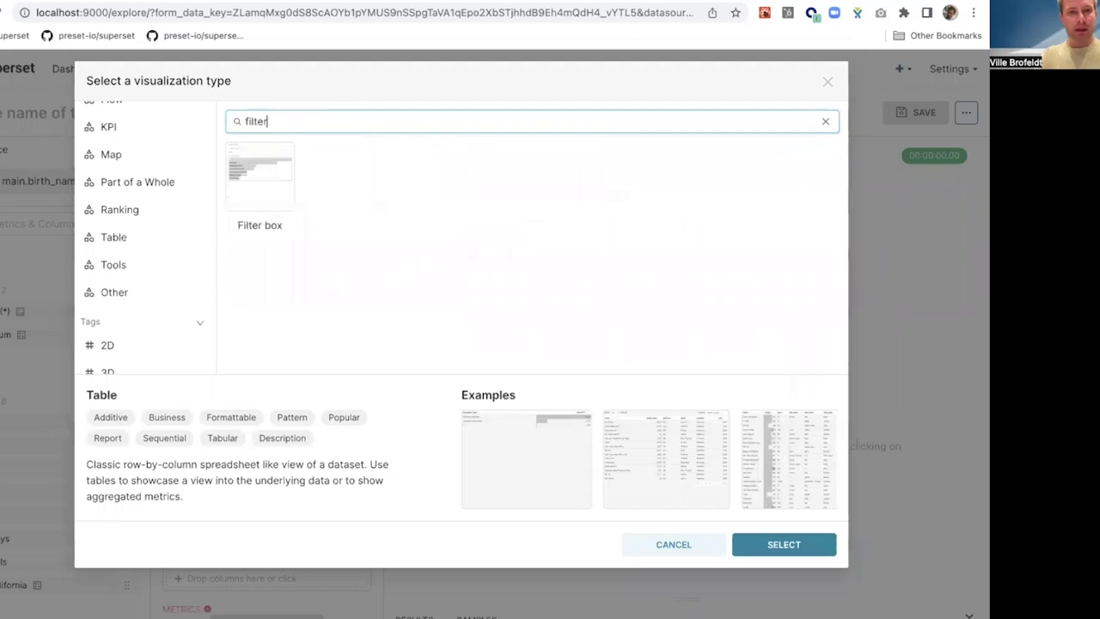
left_click(263, 171)
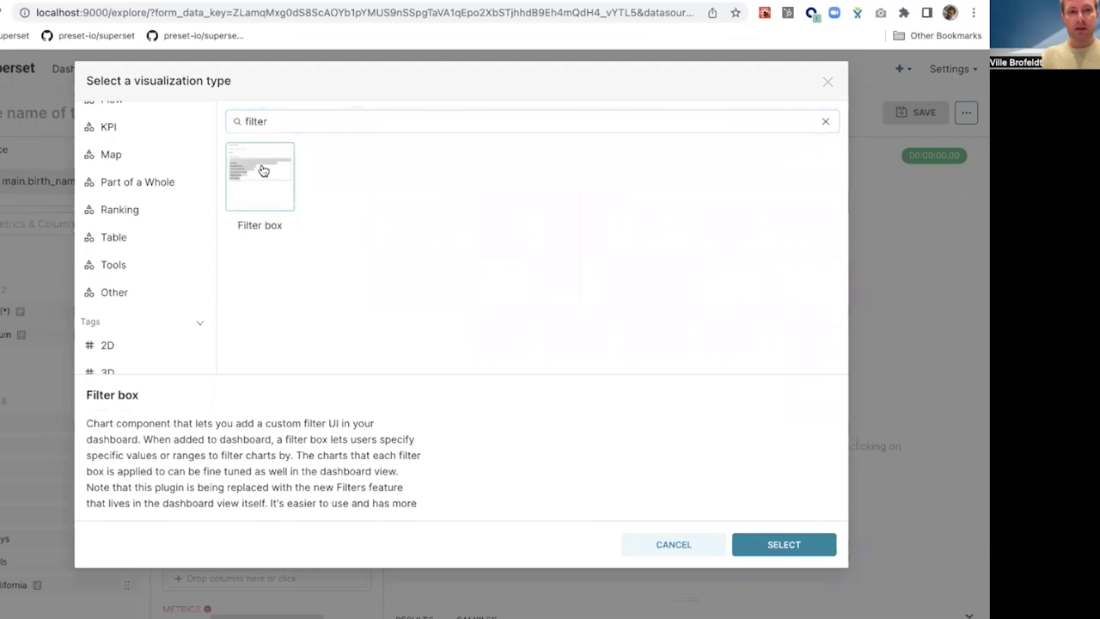
left_click(779, 539)
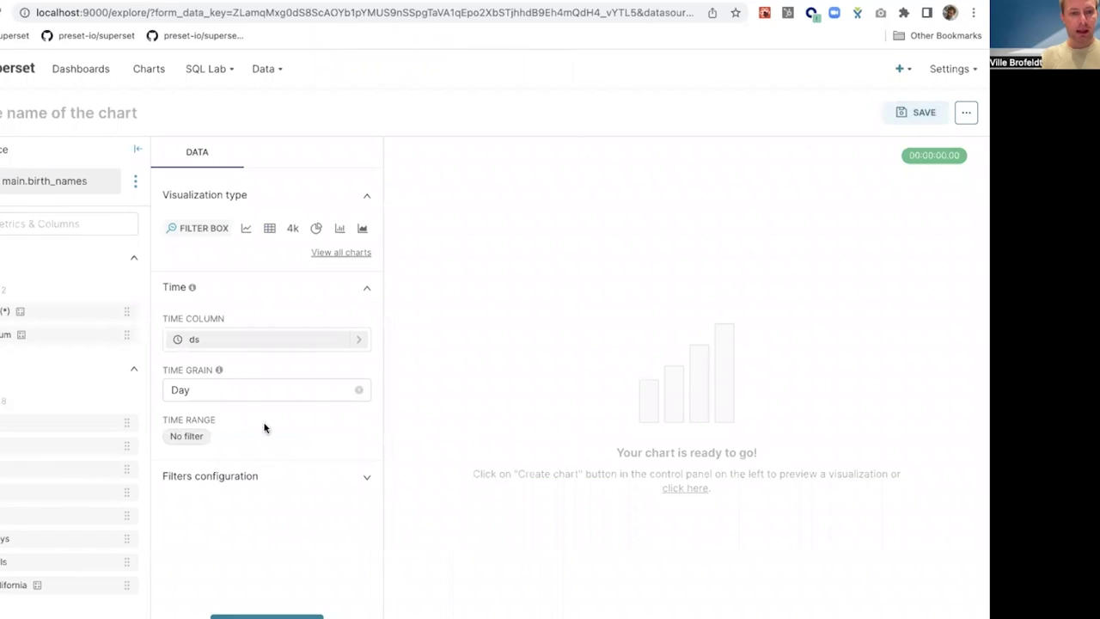
Add a filter on the gender column to the filter box, create the chart and show the selectable gender values
left_click(223, 481)
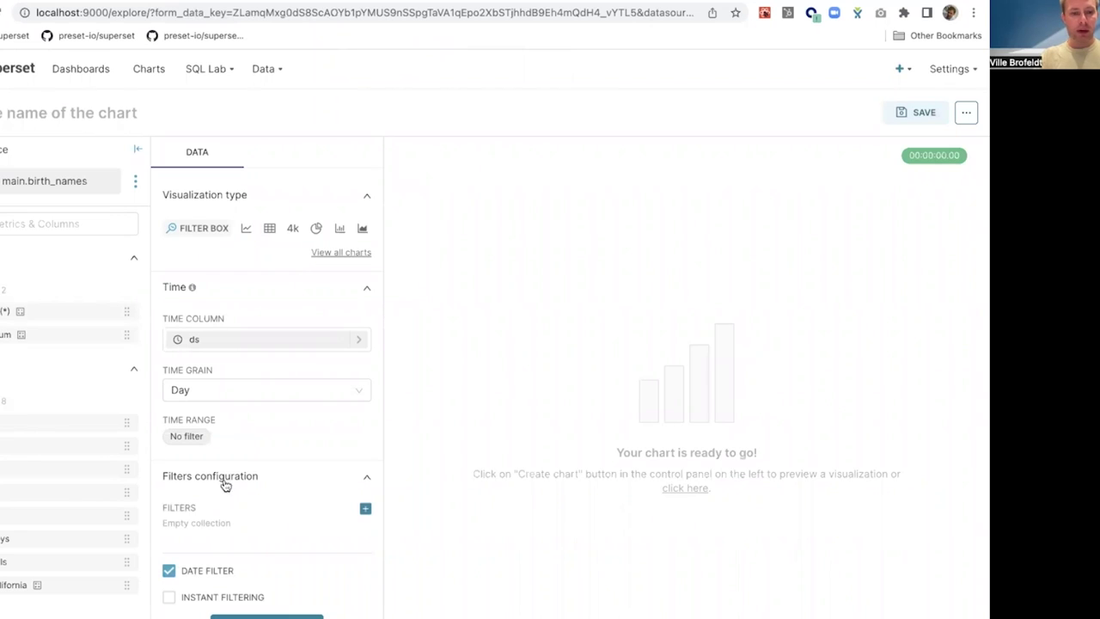
scroll(228, 494, "down", 2)
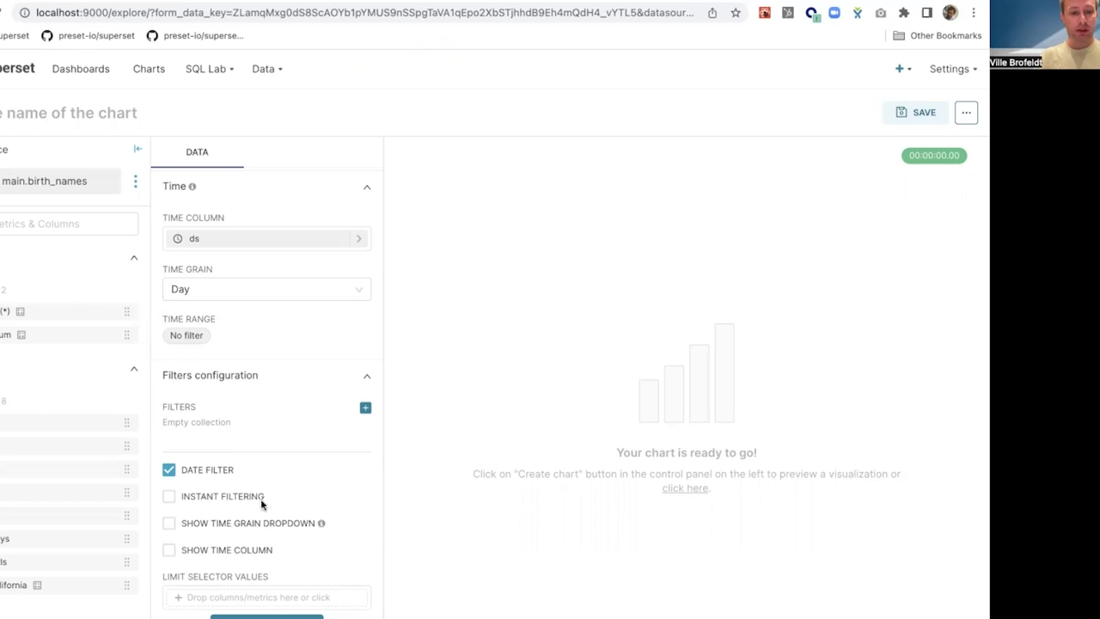
left_click(366, 408)
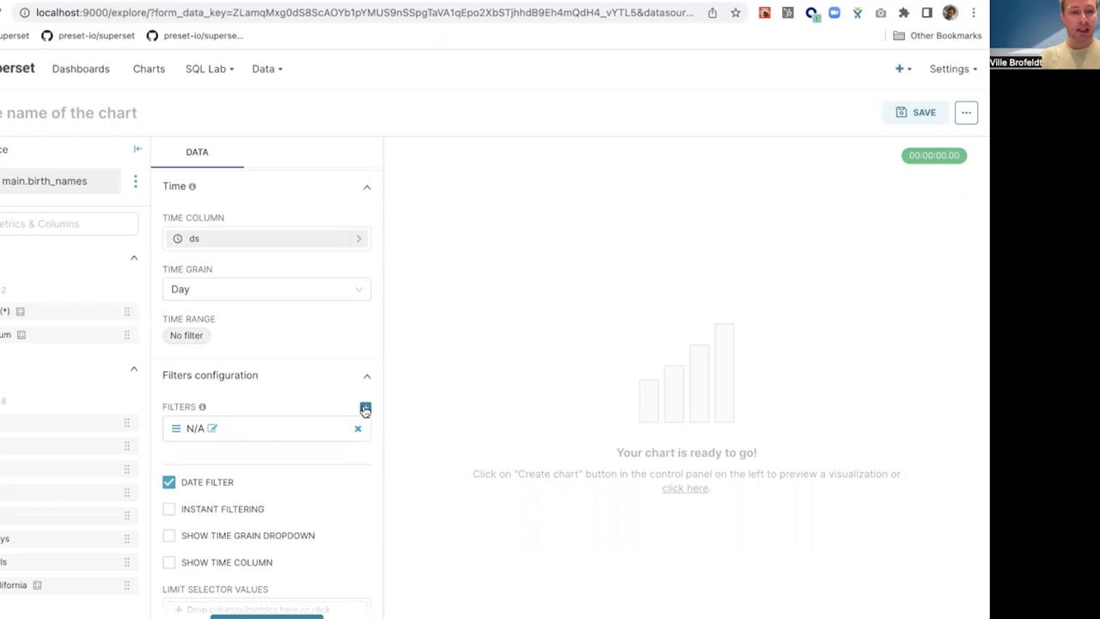
left_click(212, 429)
left_click(369, 353)
type("gend")
left_click(353, 380)
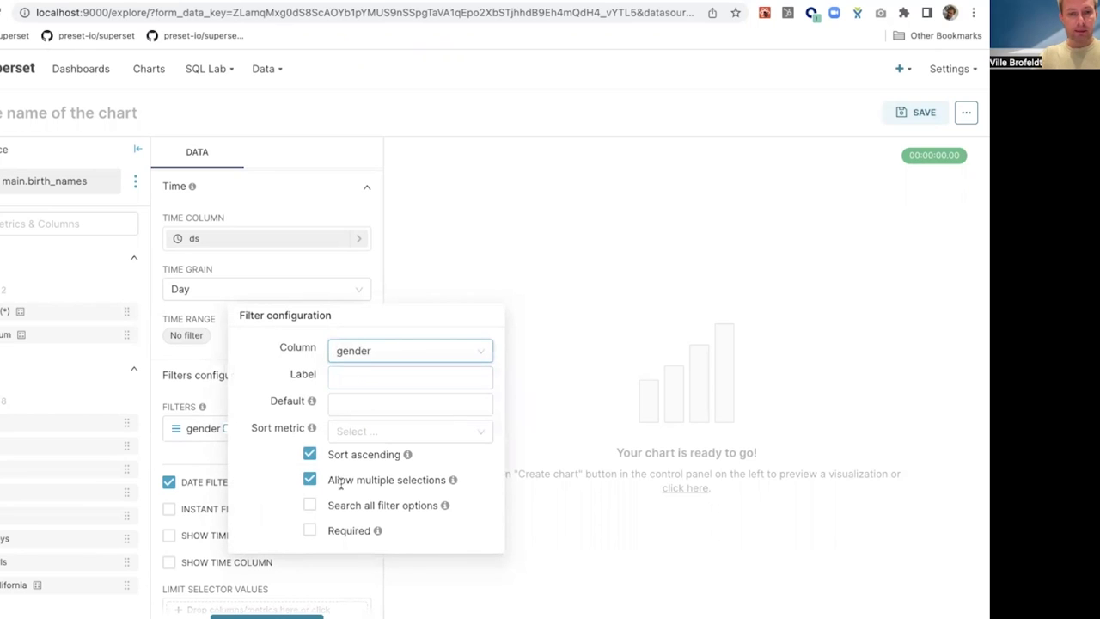
left_click(209, 391)
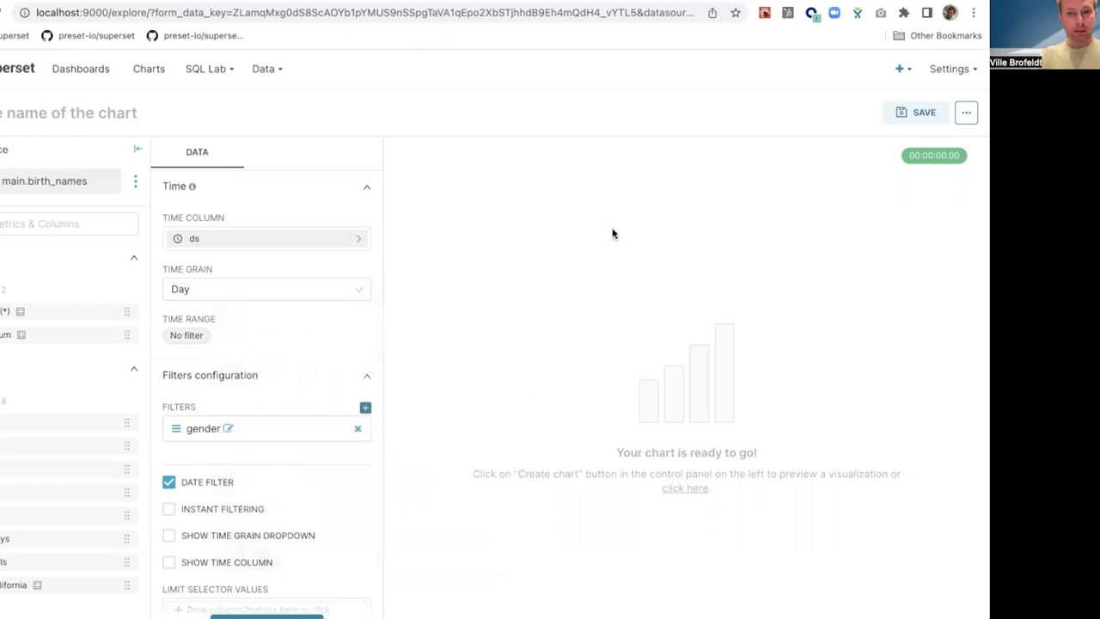
left_click(254, 614)
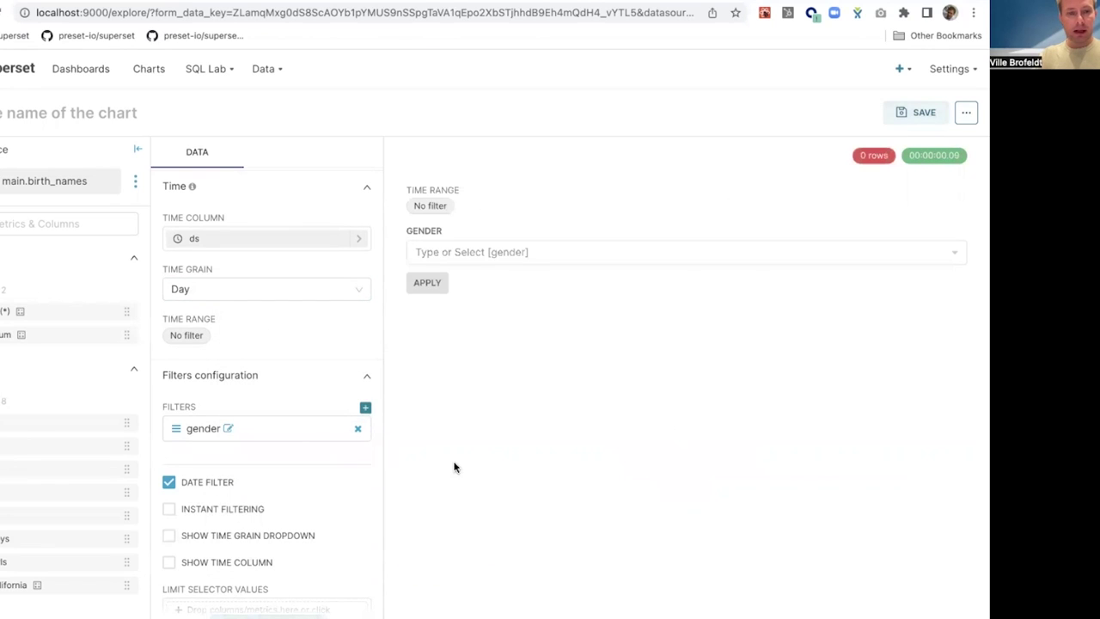
left_click(511, 251)
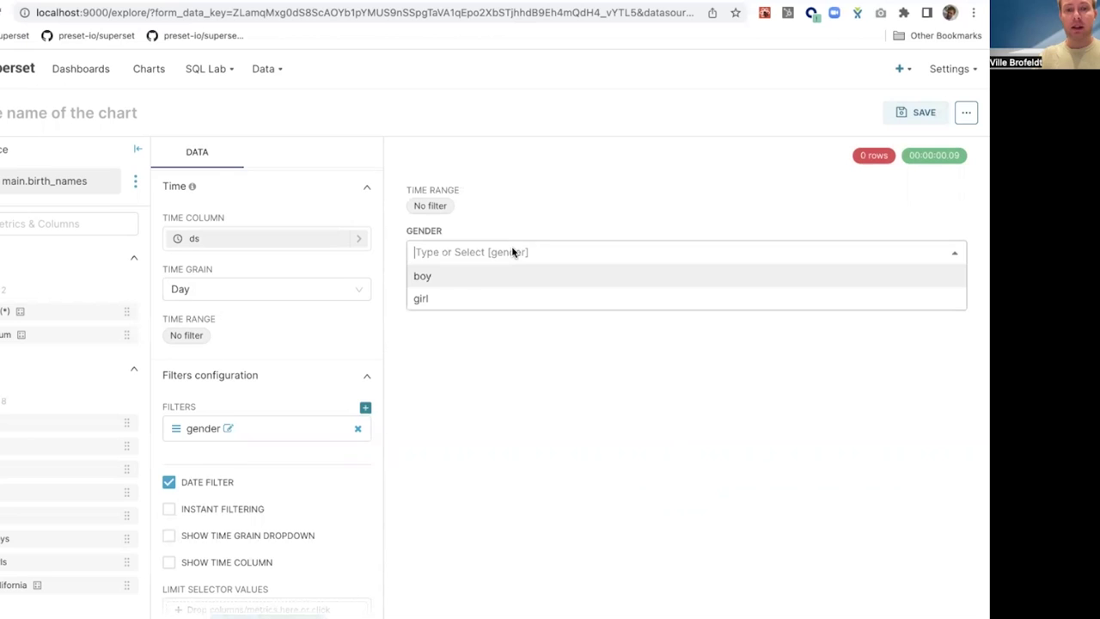
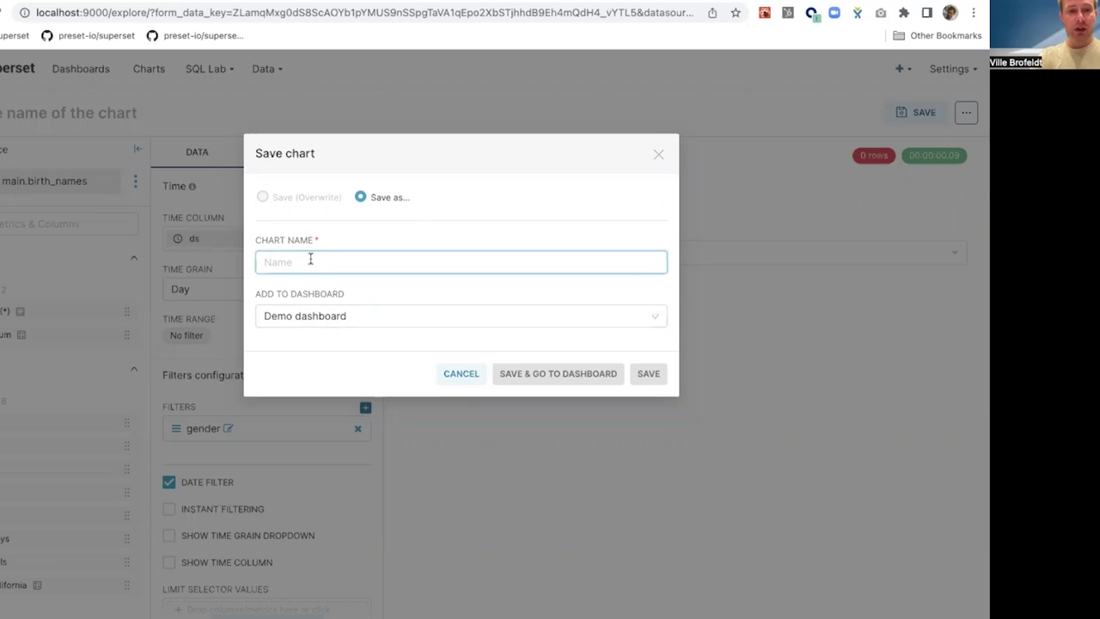
Save the filter box as "Gender filter" in Demo dashboard and go to that dashboard
type("Filter")
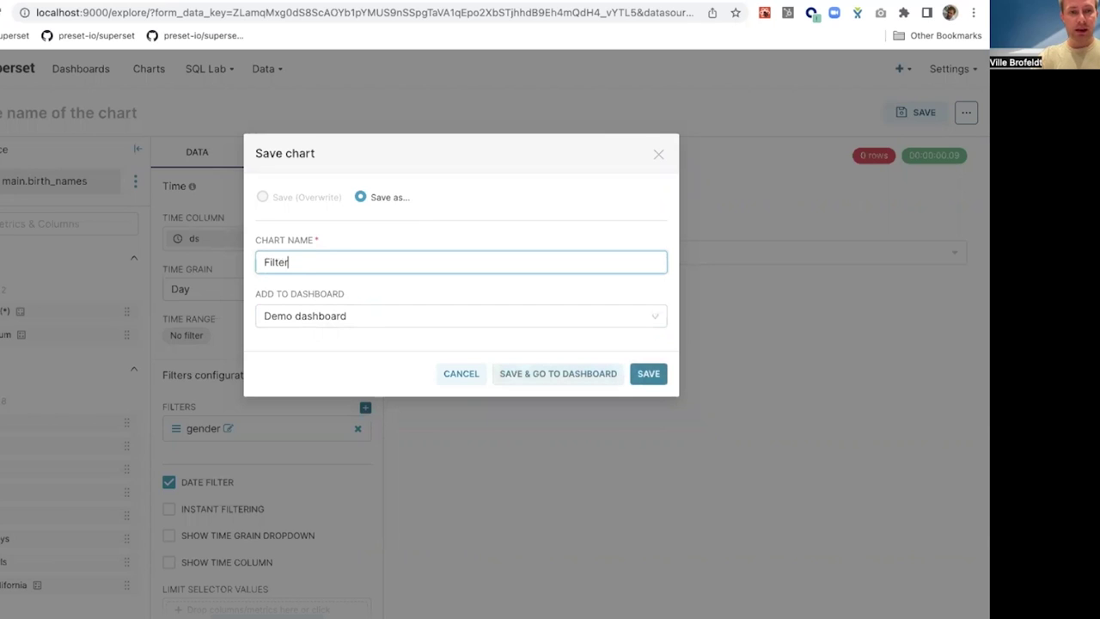
key("BackSpace")
key("BackSpace")
key("BackSpace")
key("BackSpace")
type("Gender filter")
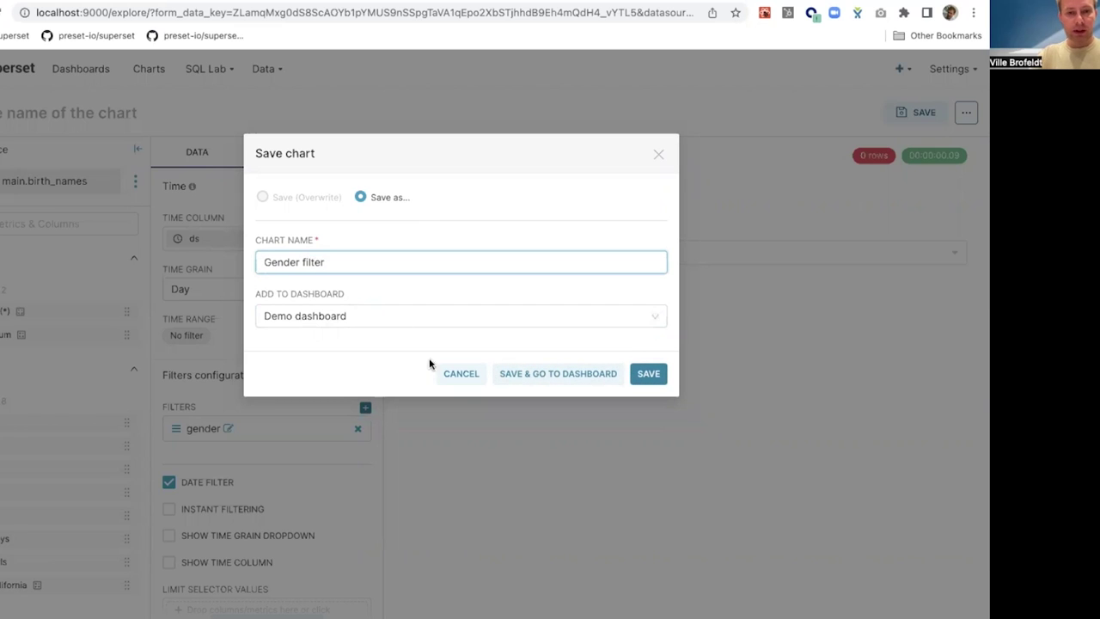
left_click(561, 375)
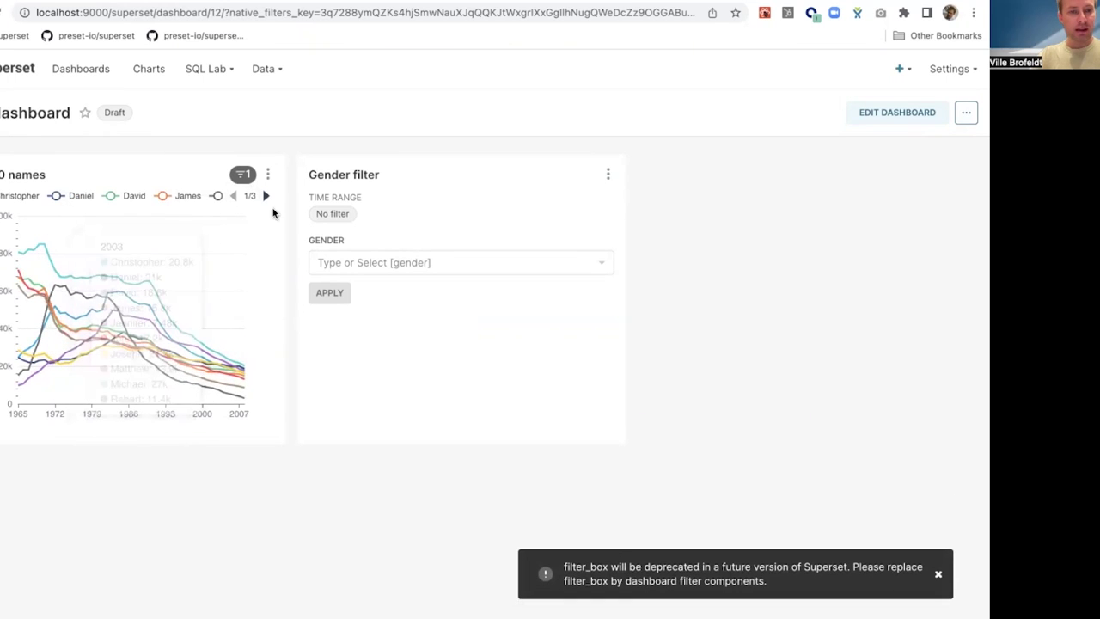
Page through the names chart's legend and apply the value girl in the dashboard's gender filter
left_click(265, 196)
left_click(266, 196)
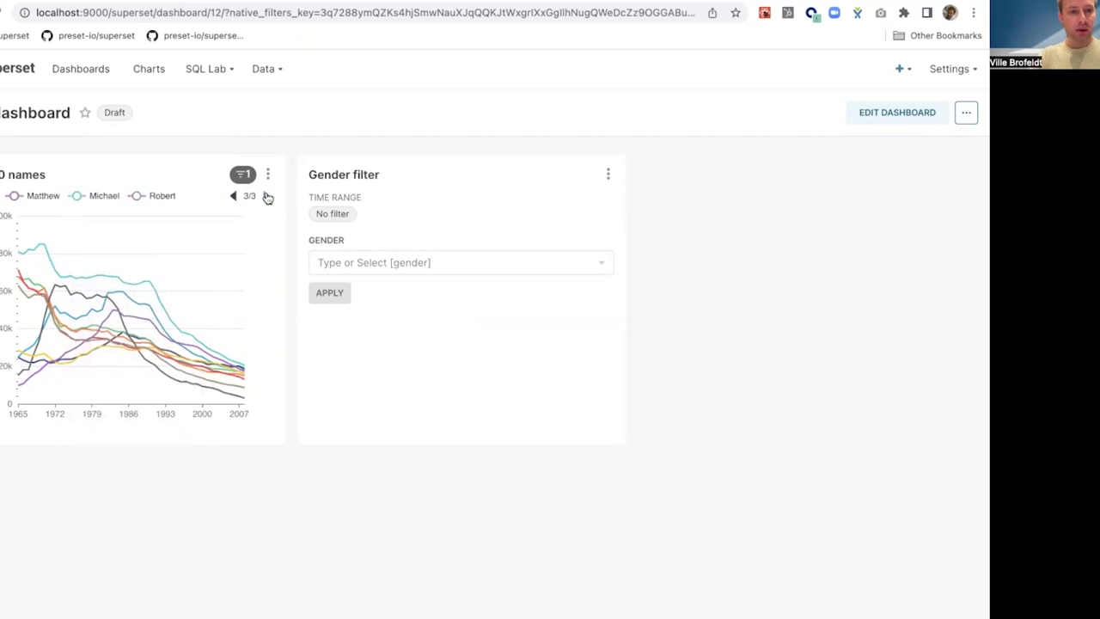
left_click(365, 263)
left_click(342, 308)
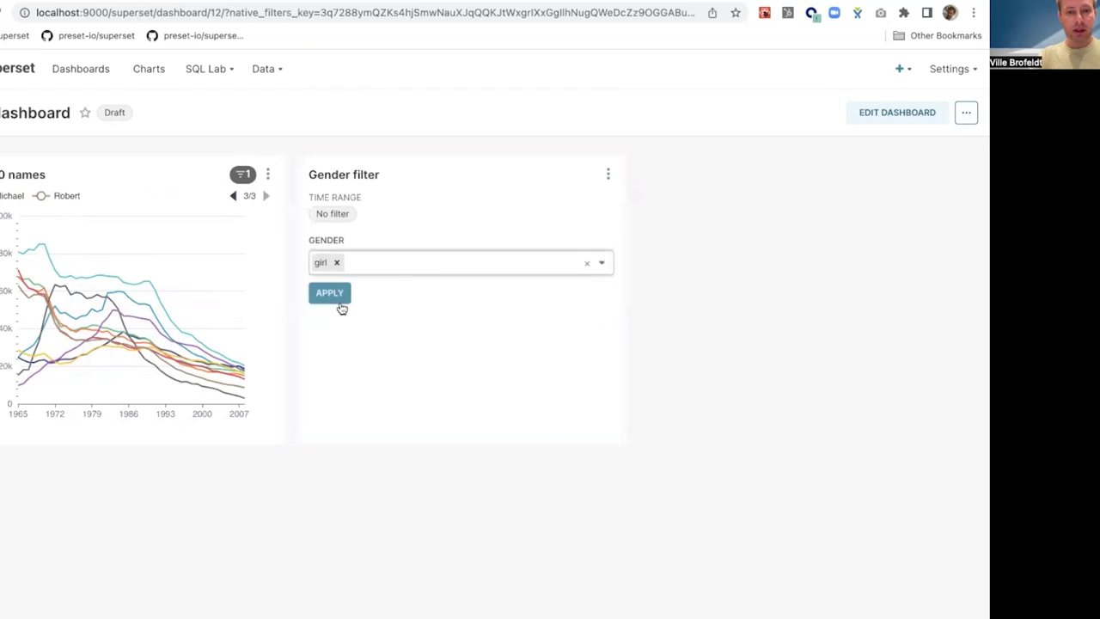
left_click(335, 292)
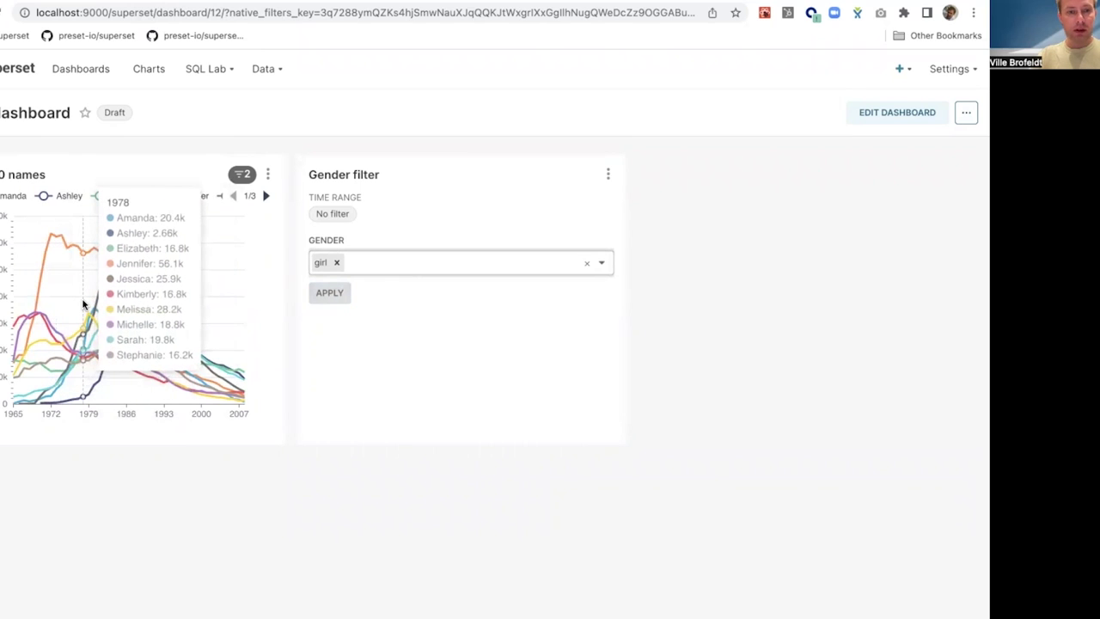
Apply an advanced time range starting at "Last 20 years" in the Gender filter box and inspect the names chart's applied filters
left_click(330, 216)
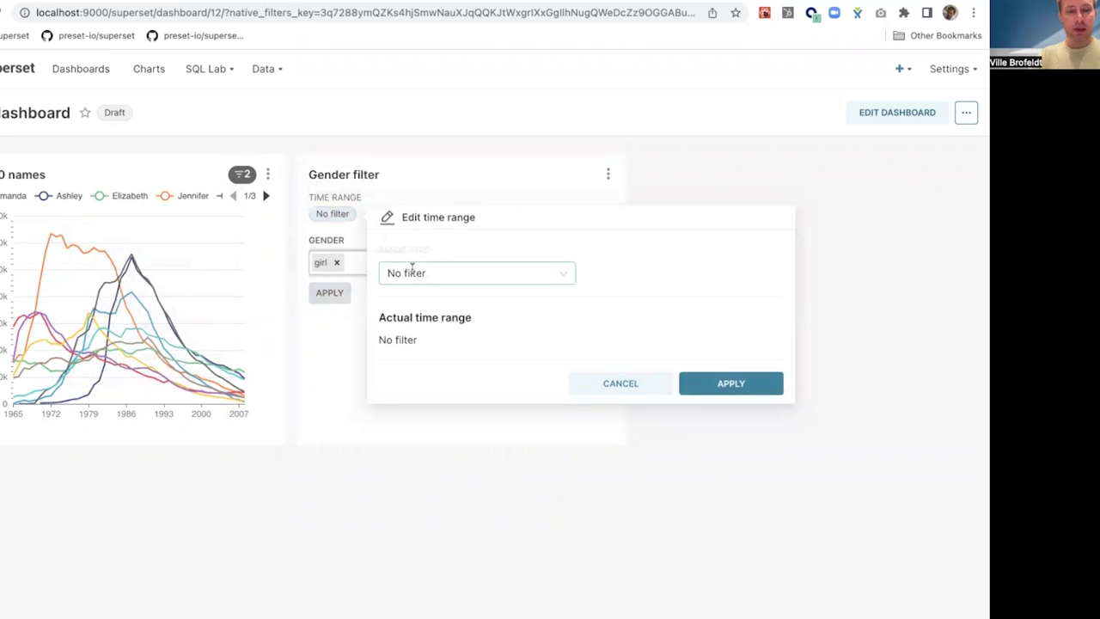
left_click(412, 272)
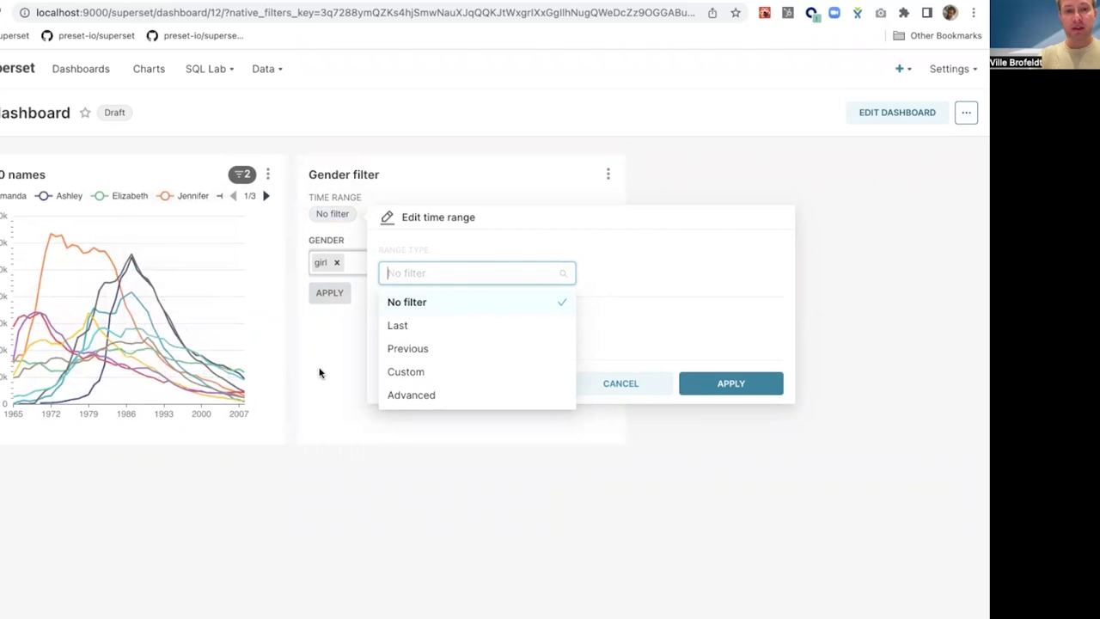
left_click(419, 397)
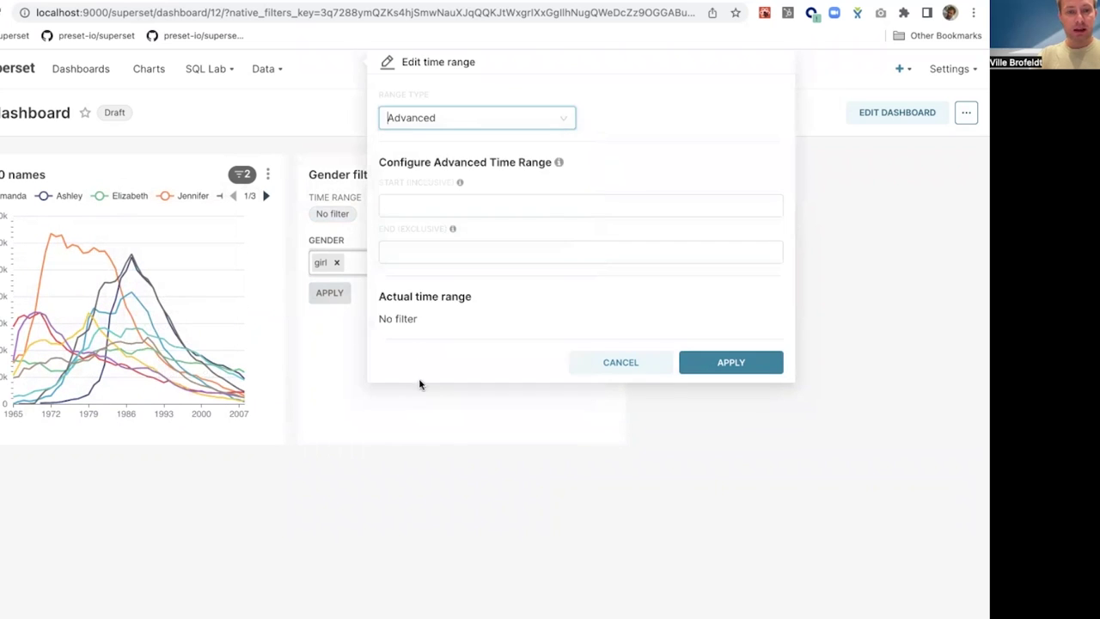
left_click(425, 206)
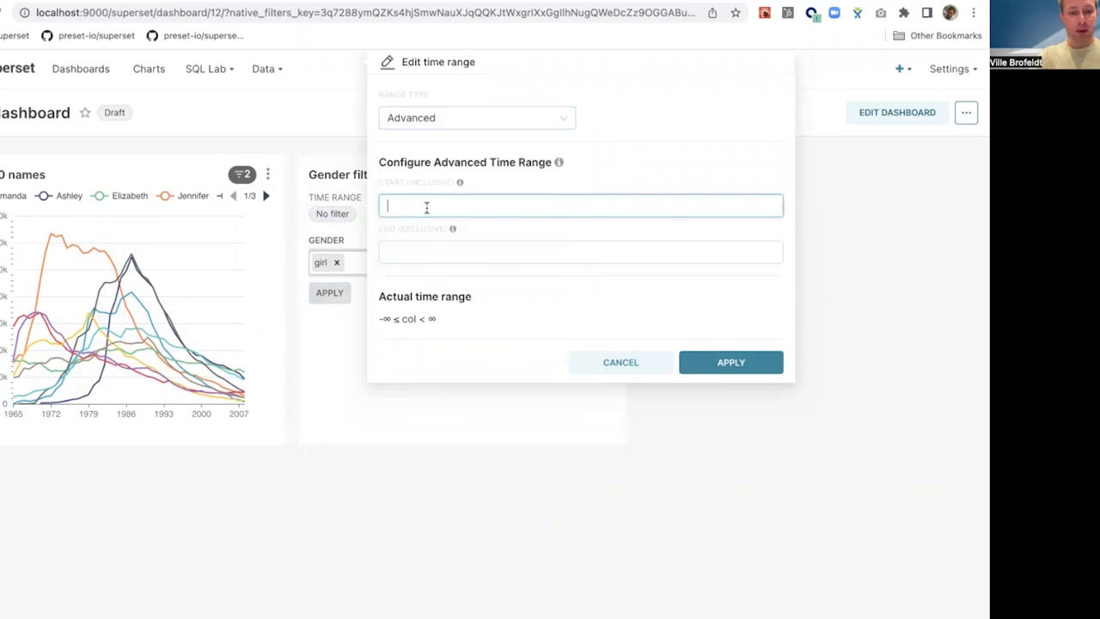
type("Last 20 years")
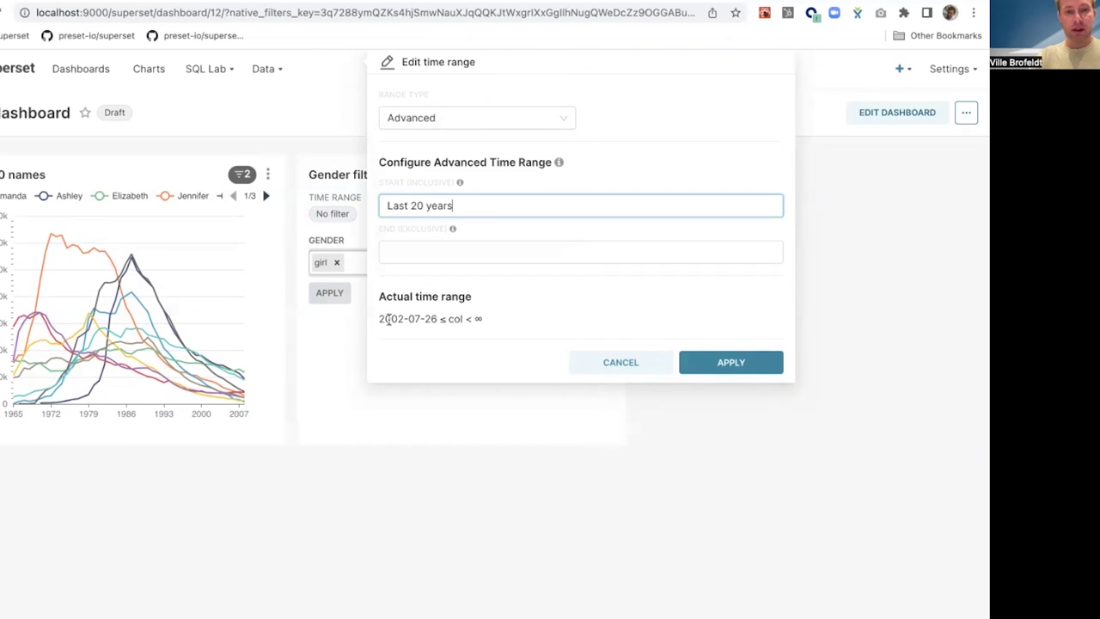
left_click(725, 363)
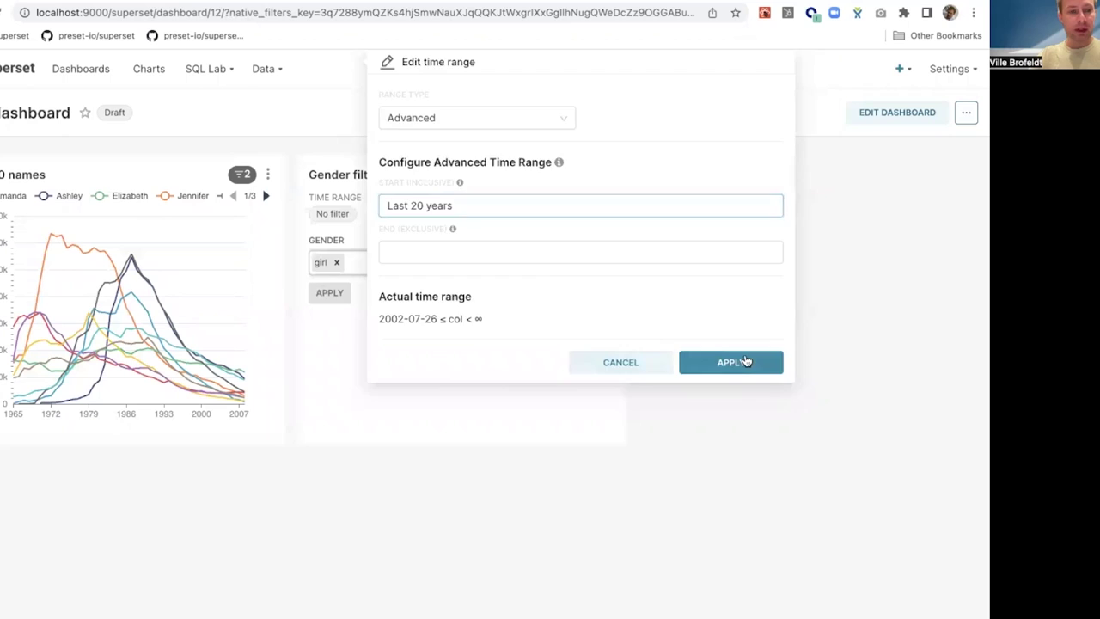
left_click(328, 293)
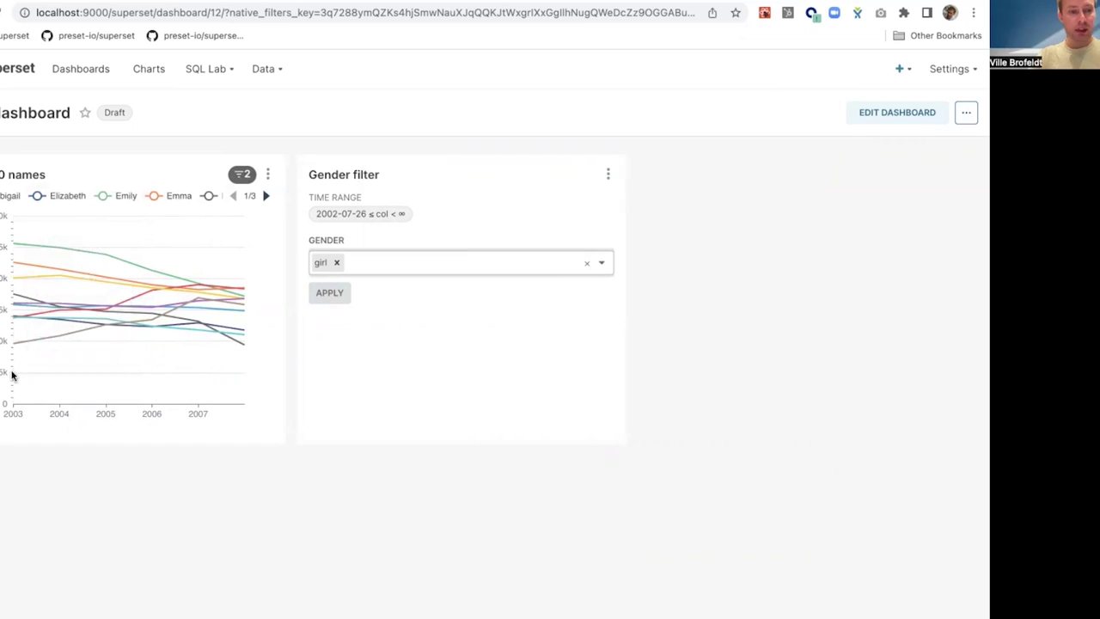
mouse_move(245, 177)
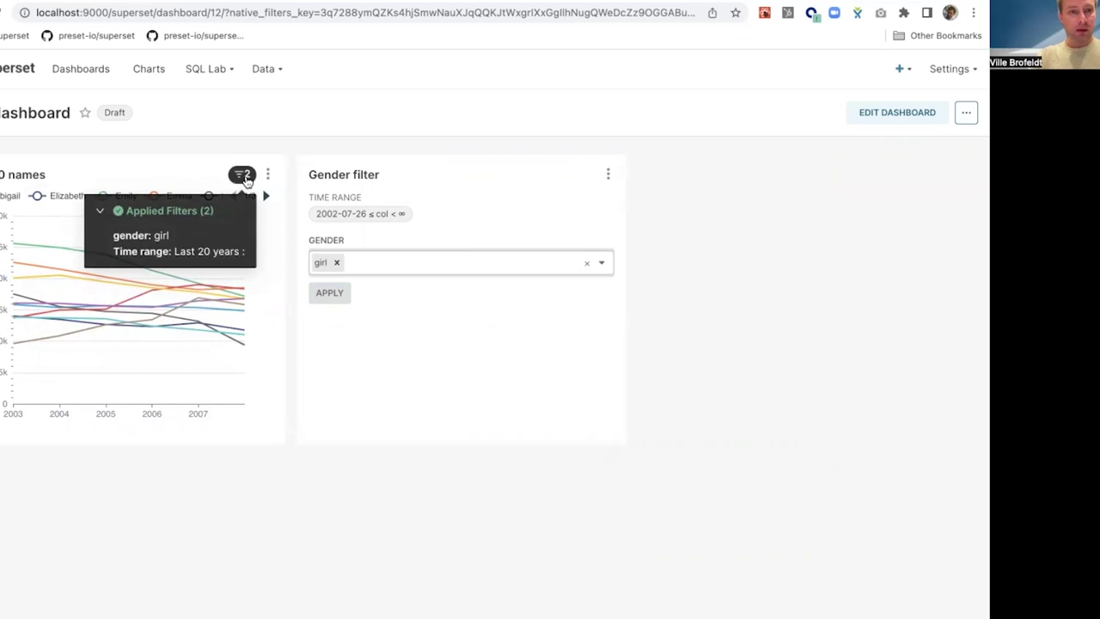
mouse_move(159, 240)
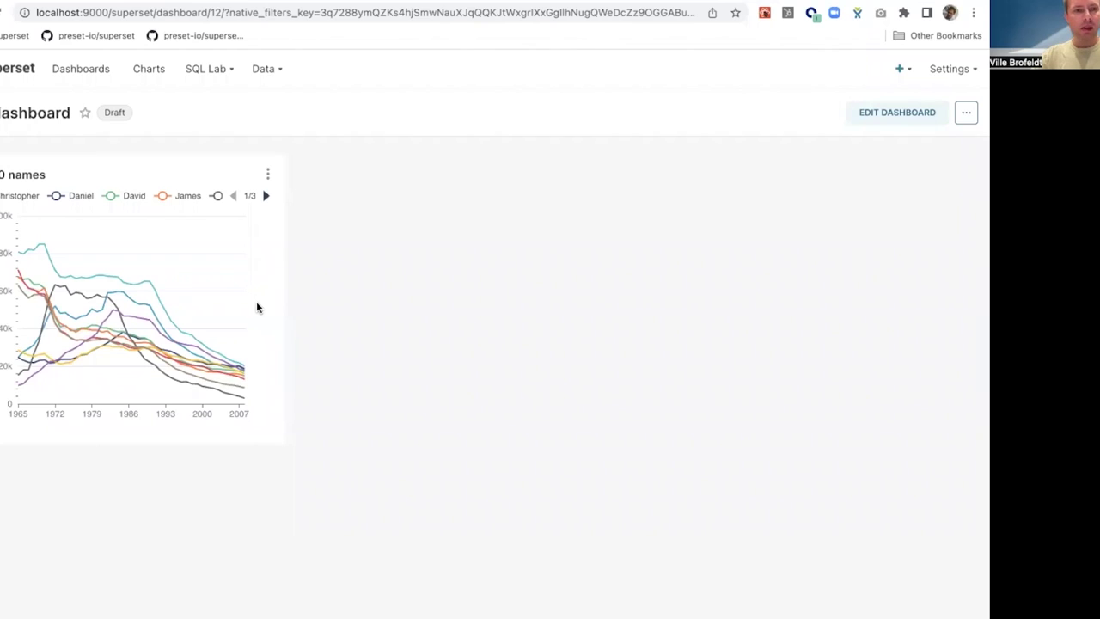
Create and save a native dashboard filter of type Value named "Gender" on the gender column of birth_names
mouse_move(186, 273)
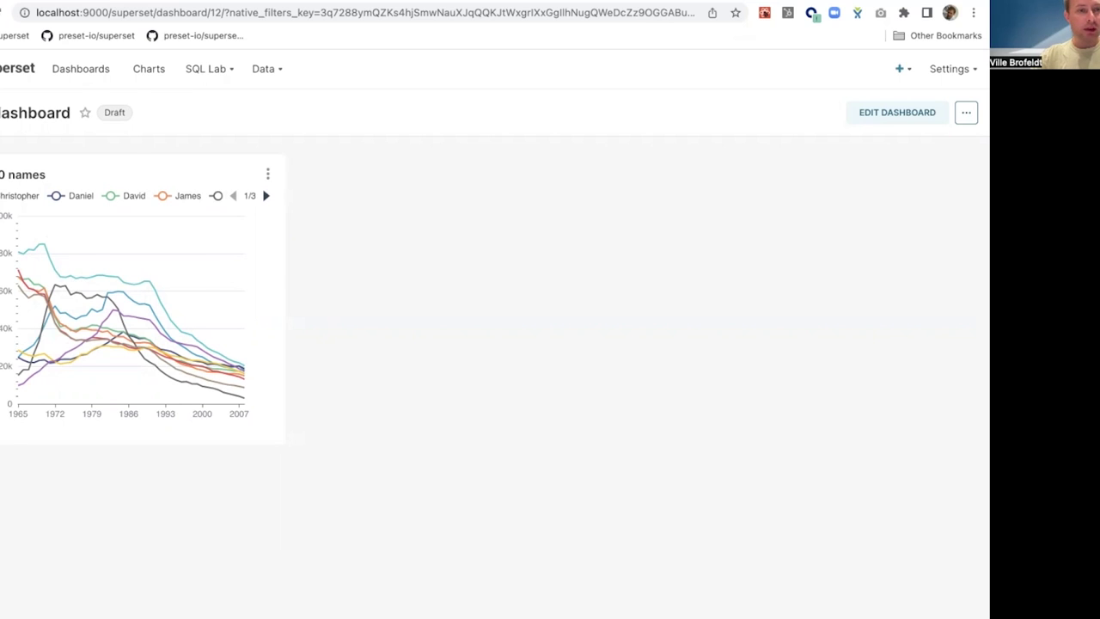
left_click(1, 157)
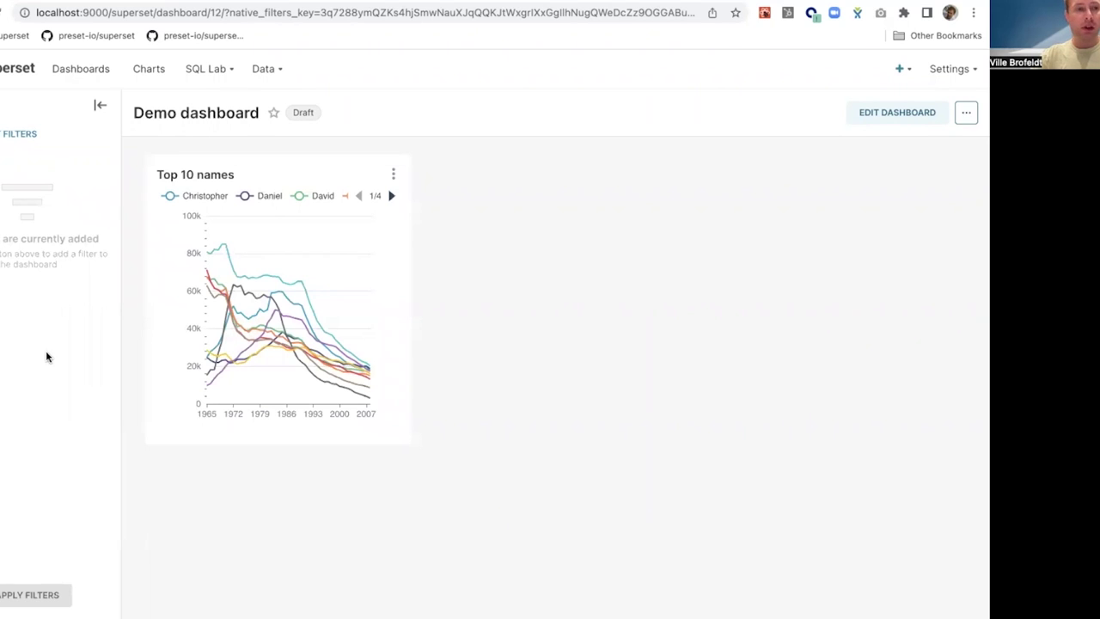
left_click(3, 142)
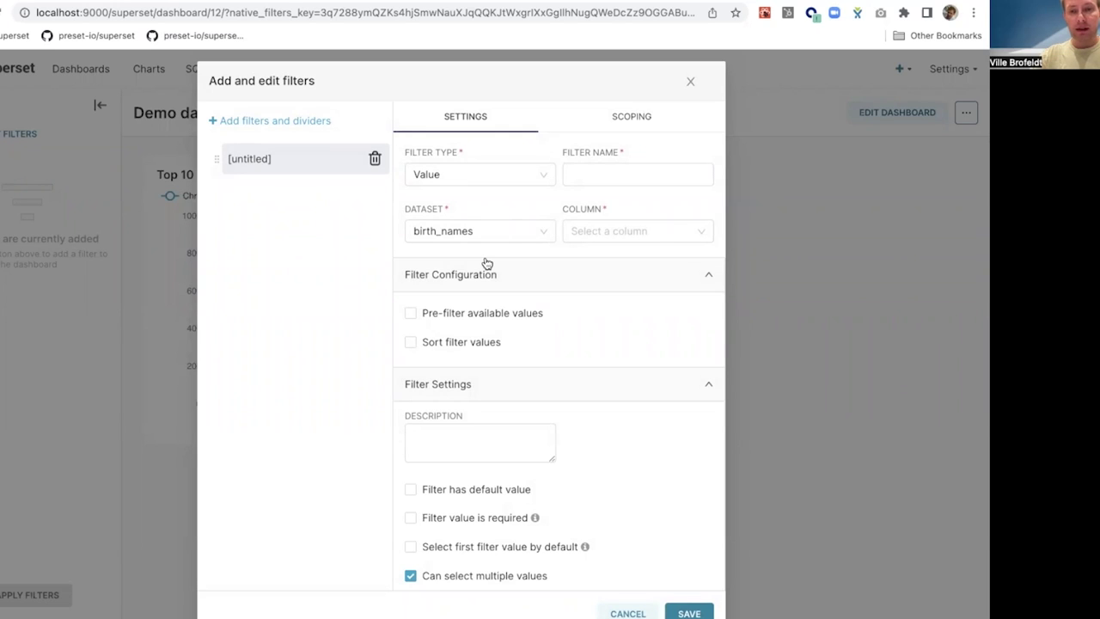
left_click(447, 176)
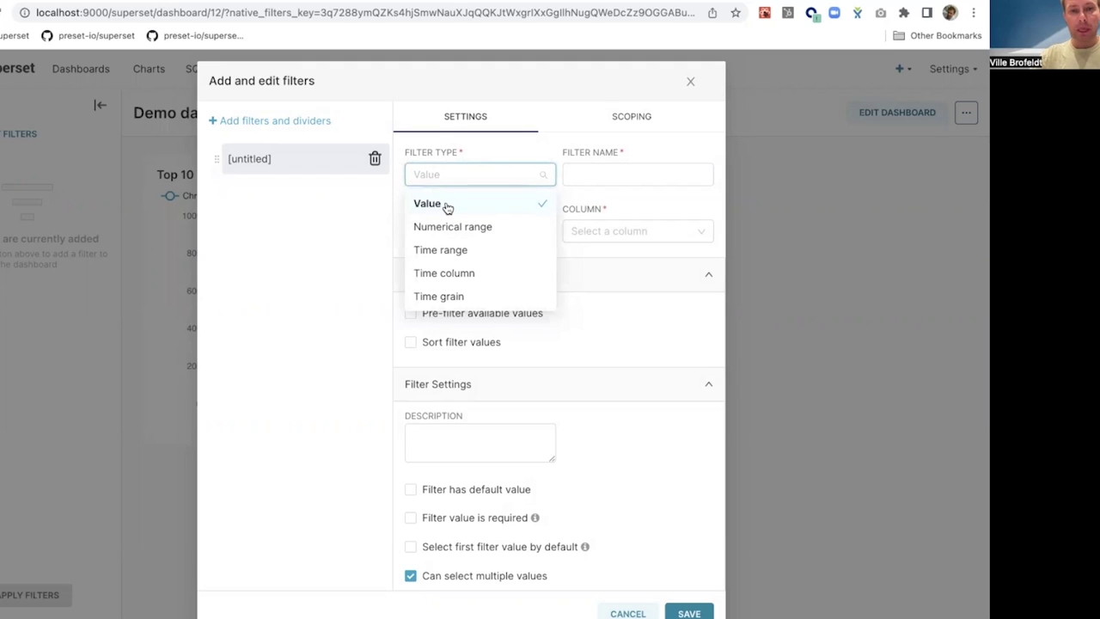
left_click(592, 176)
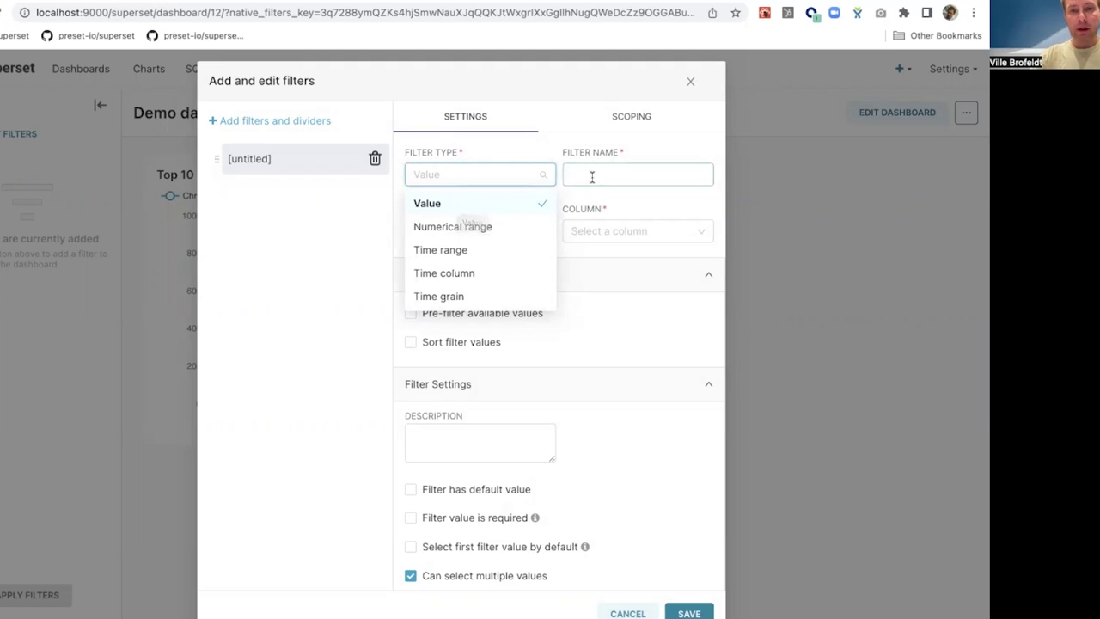
type("Gender")
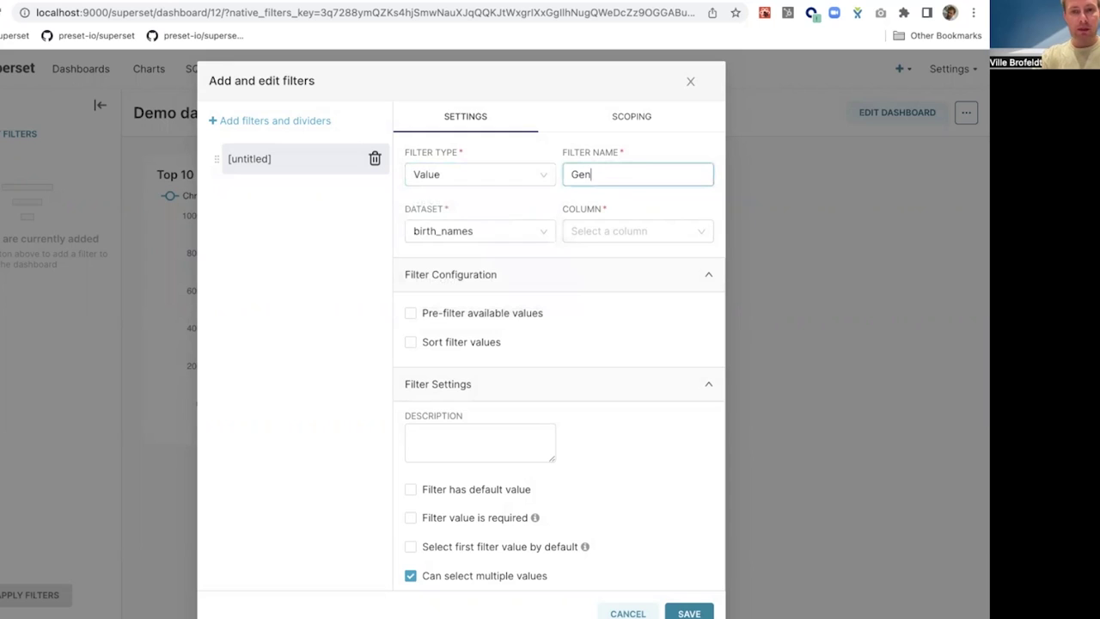
left_click(600, 229)
left_click(592, 287)
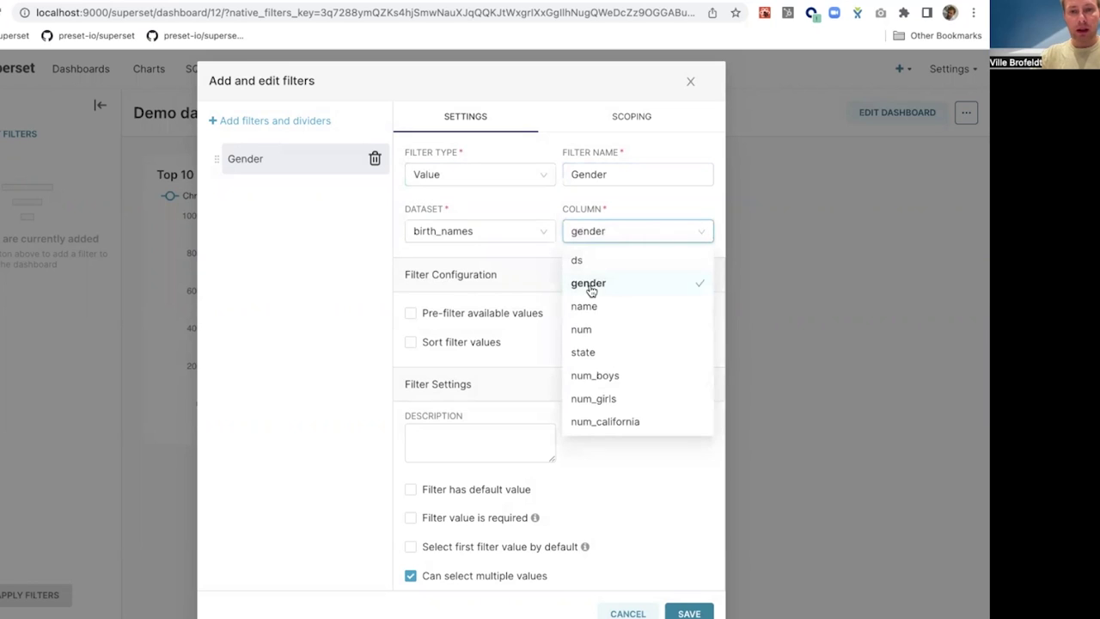
left_click(689, 614)
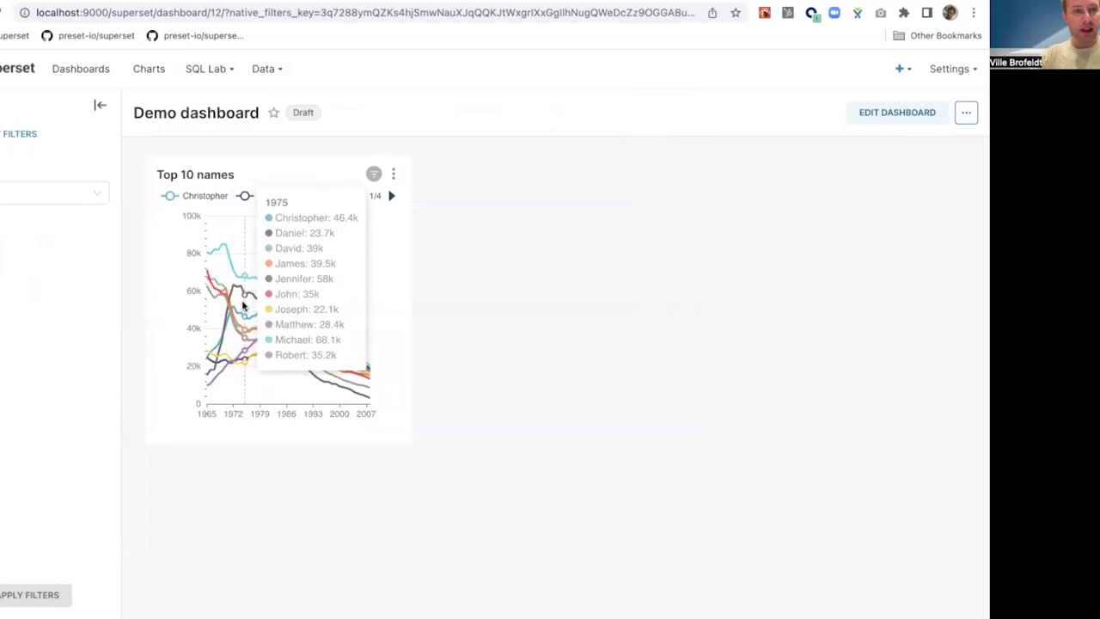
Apply the value girl in the native Gender filter and check the filter indicator on the Top 10 names chart
mouse_move(52, 193)
left_click(52, 192)
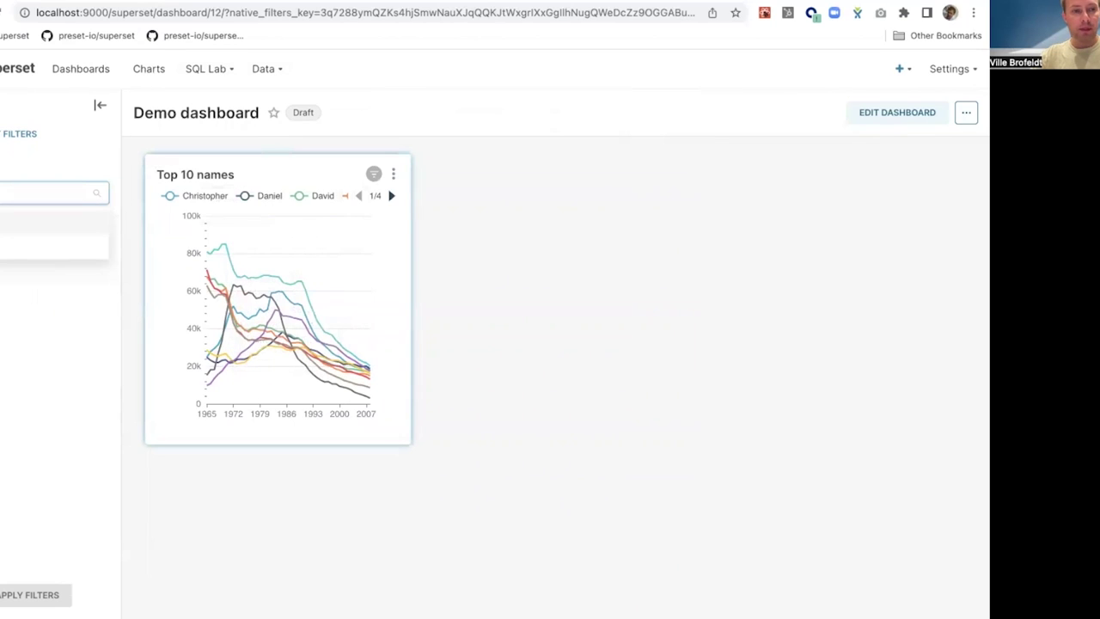
left_click(43, 245)
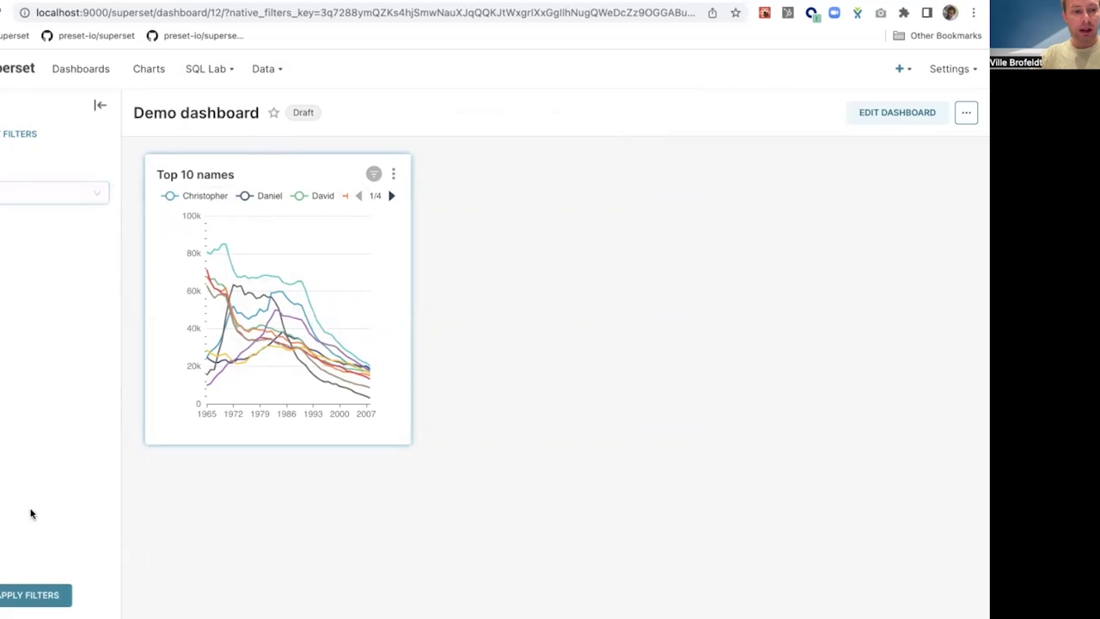
left_click(34, 593)
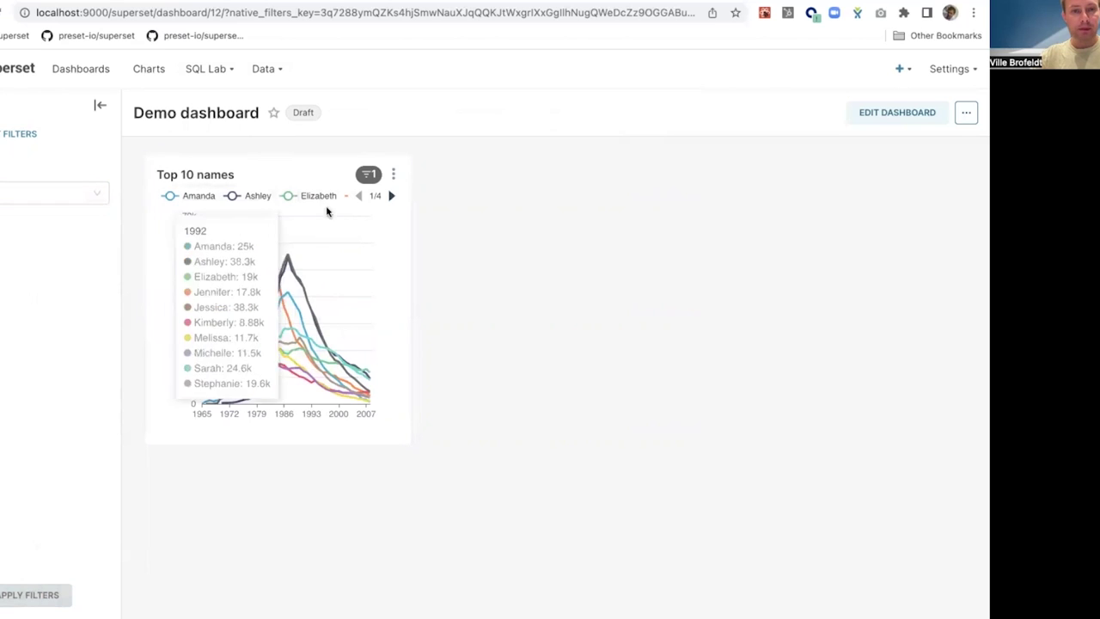
mouse_move(370, 179)
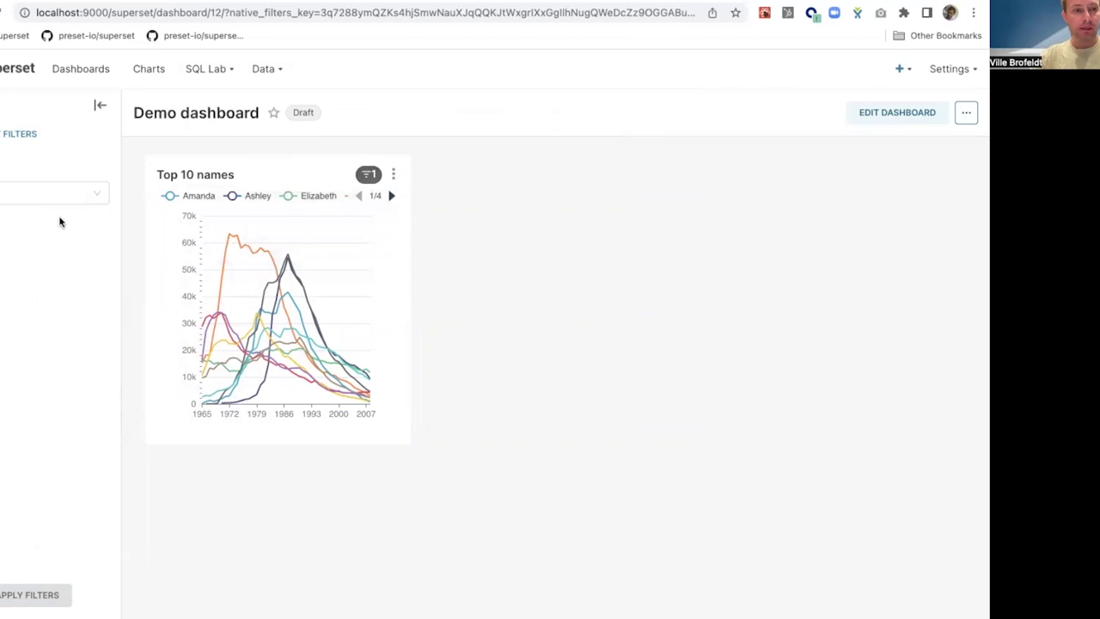
Add a second native dashboard filter of type Time range and name it "Time range"
left_click(15, 138)
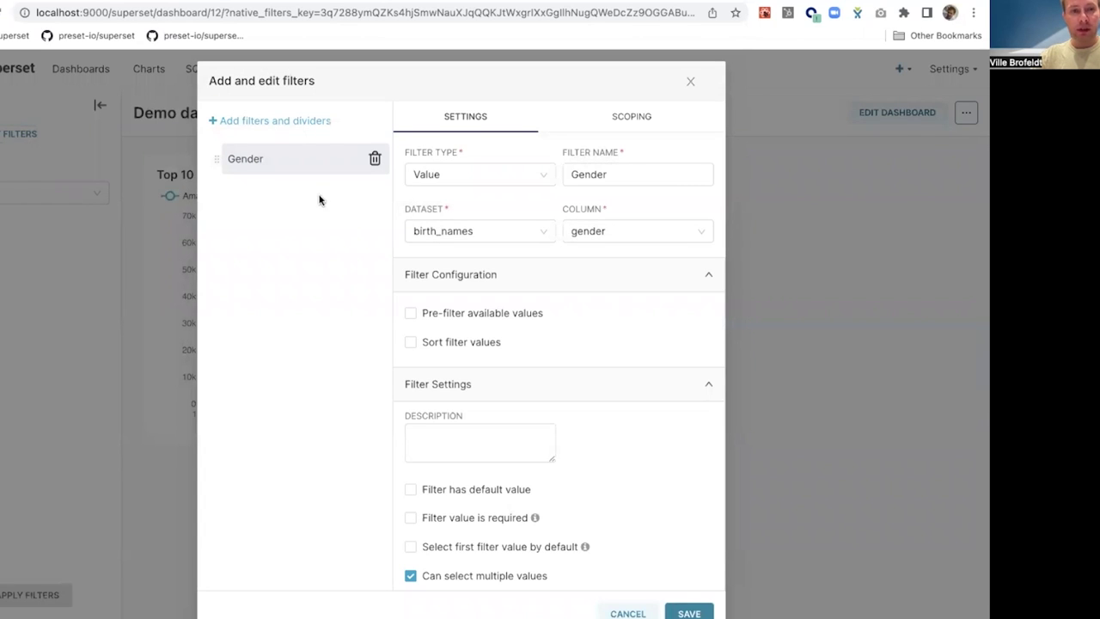
mouse_move(282, 126)
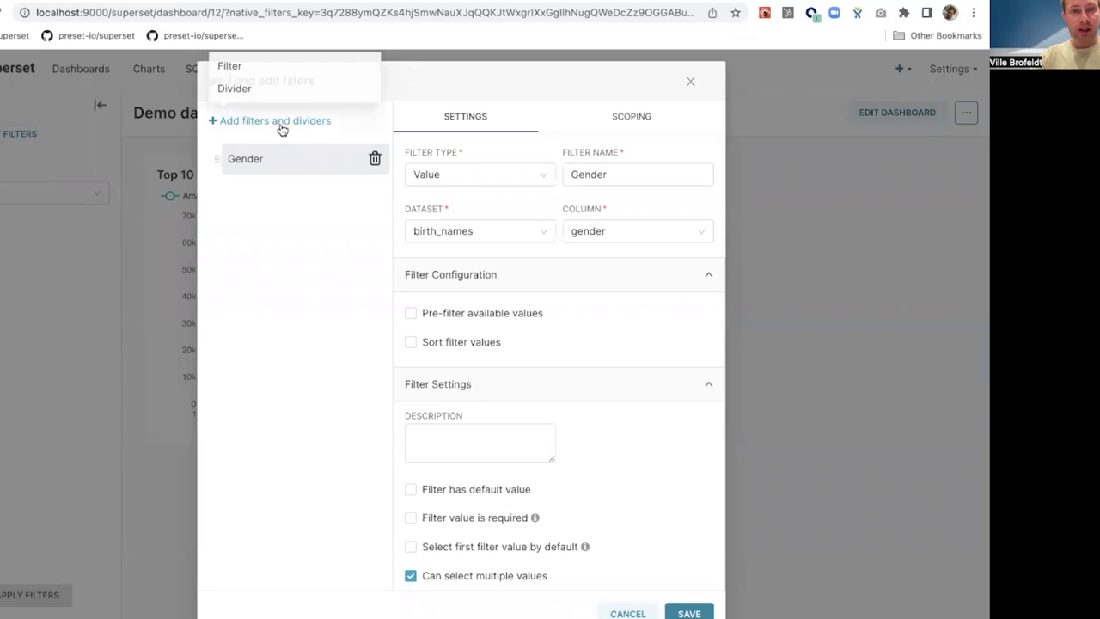
left_click(237, 72)
left_click(452, 176)
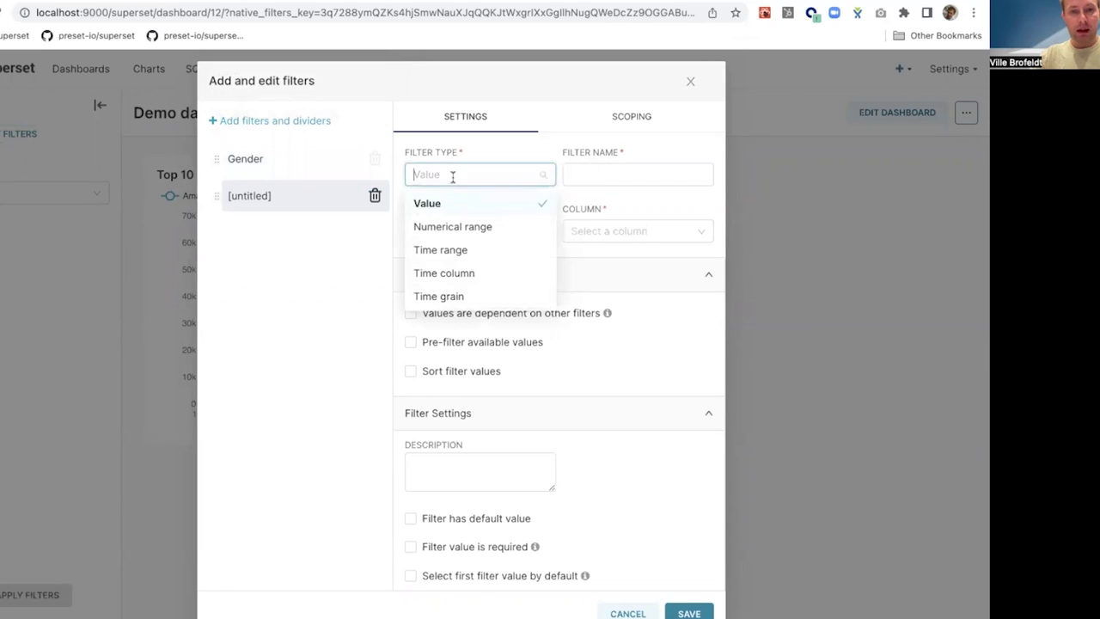
left_click(456, 251)
left_click(599, 178)
type("Time range")
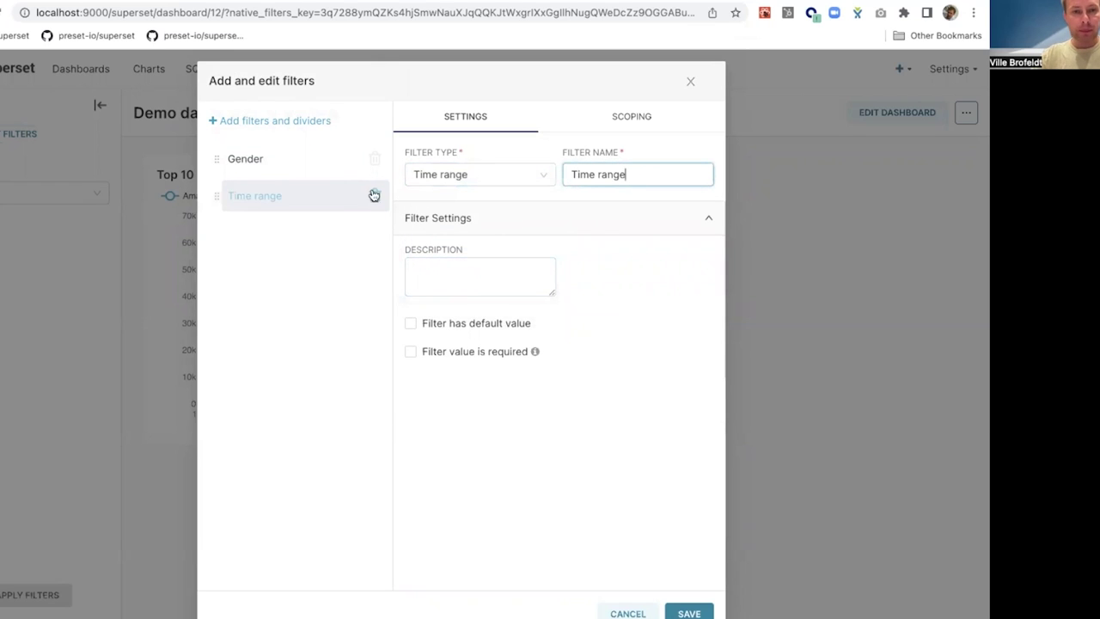
Add a Numerical range filter named "Births" on the num column of birth_names and save the dashboard filters
mouse_move(290, 125)
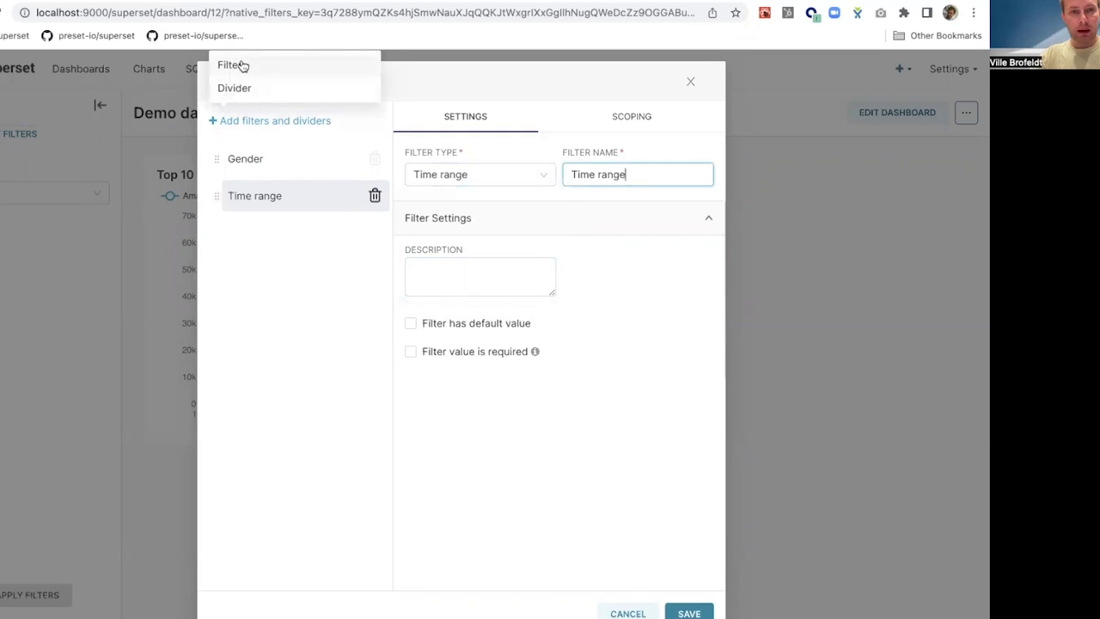
left_click(228, 68)
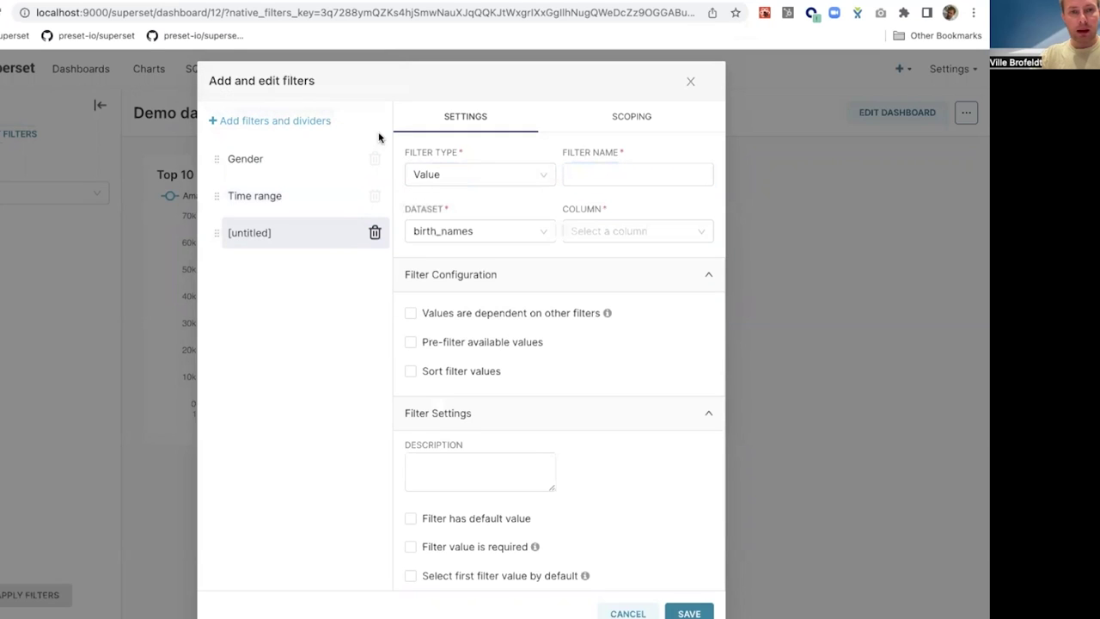
left_click(473, 175)
left_click(463, 225)
left_click(604, 230)
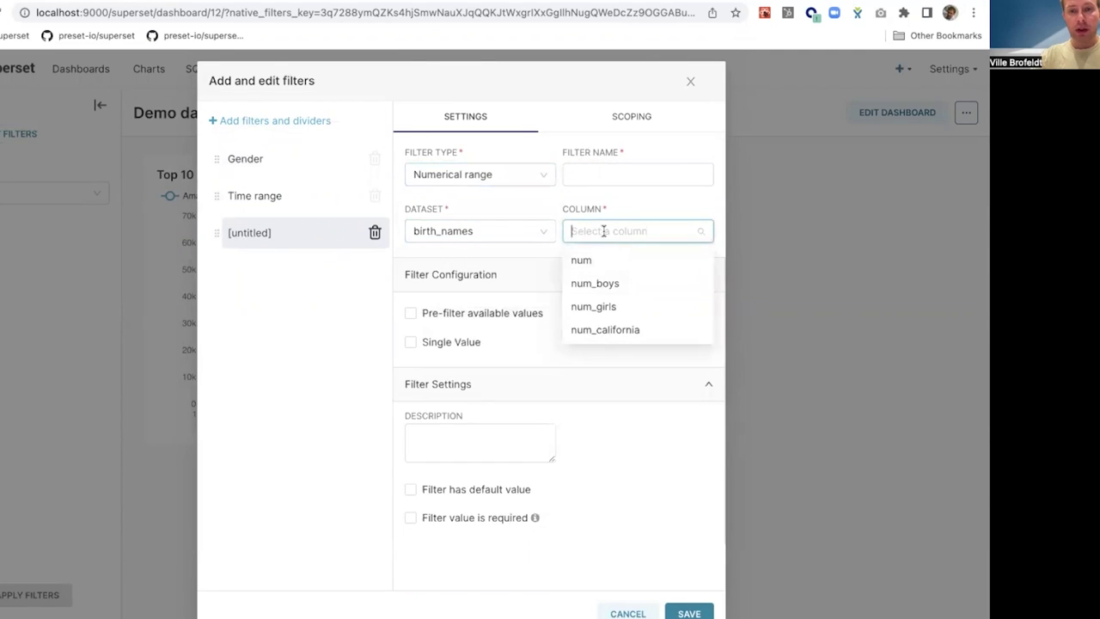
left_click(586, 260)
left_click(590, 174)
type("Births")
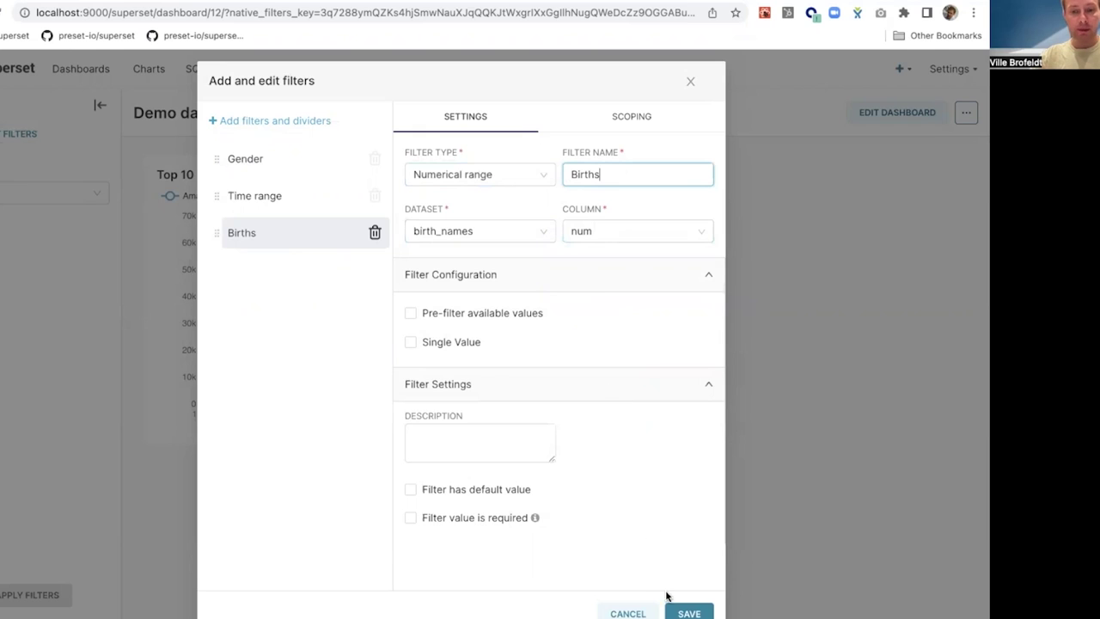
left_click(688, 613)
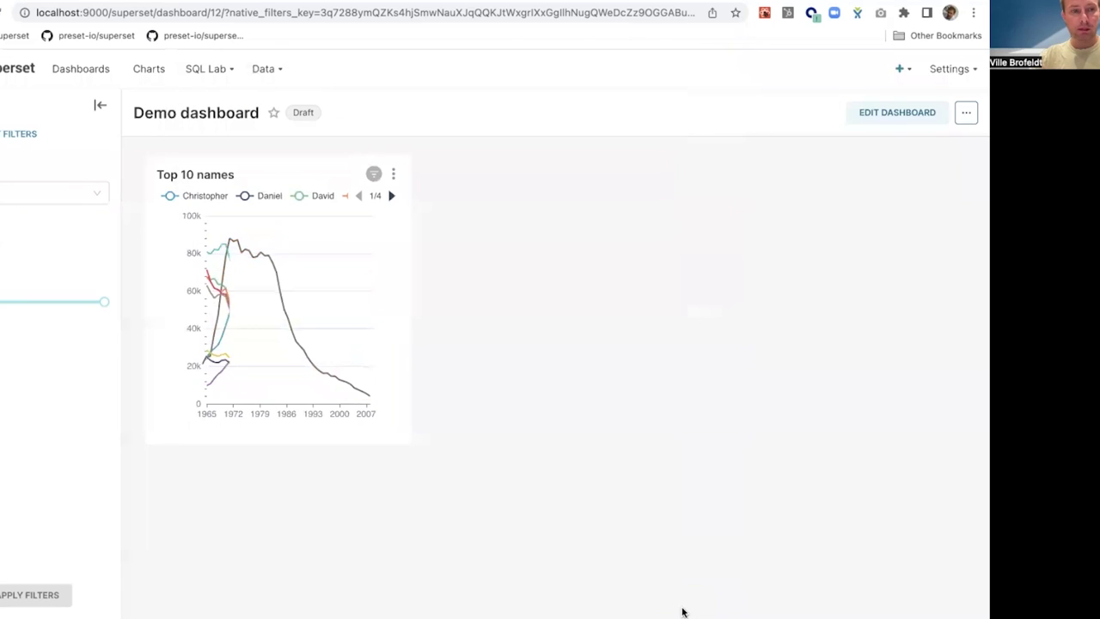
Select girl as the value of the dashboard's native Gender filter
left_click(51, 192)
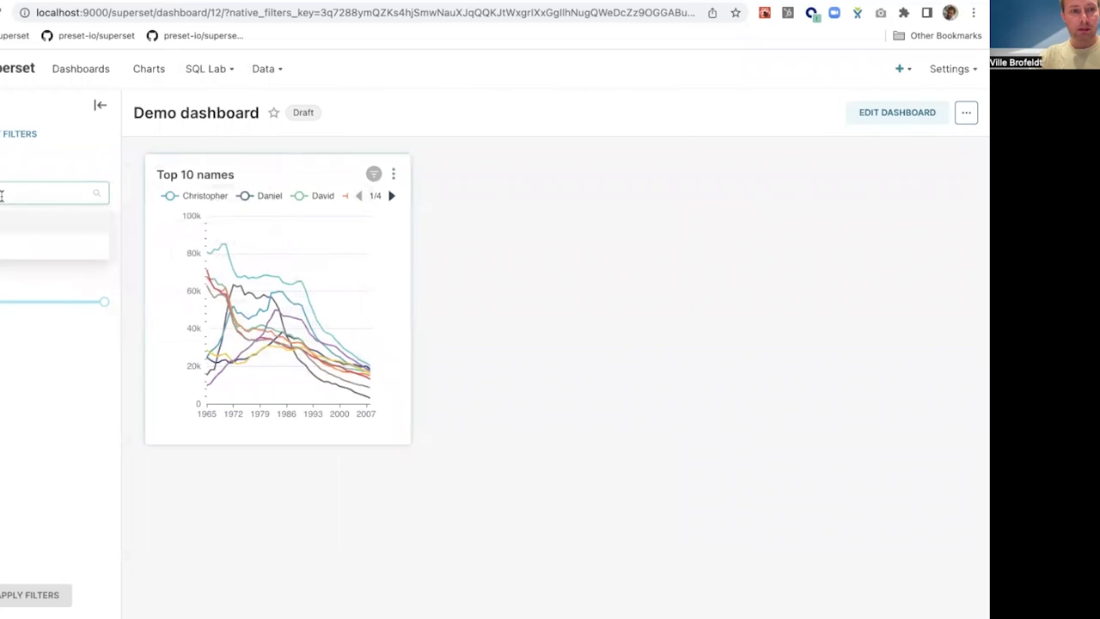
left_click(52, 245)
left_click(17, 407)
Set the native Time range filter to an advanced range with the start "Last 20 years"
left_click(81, 247)
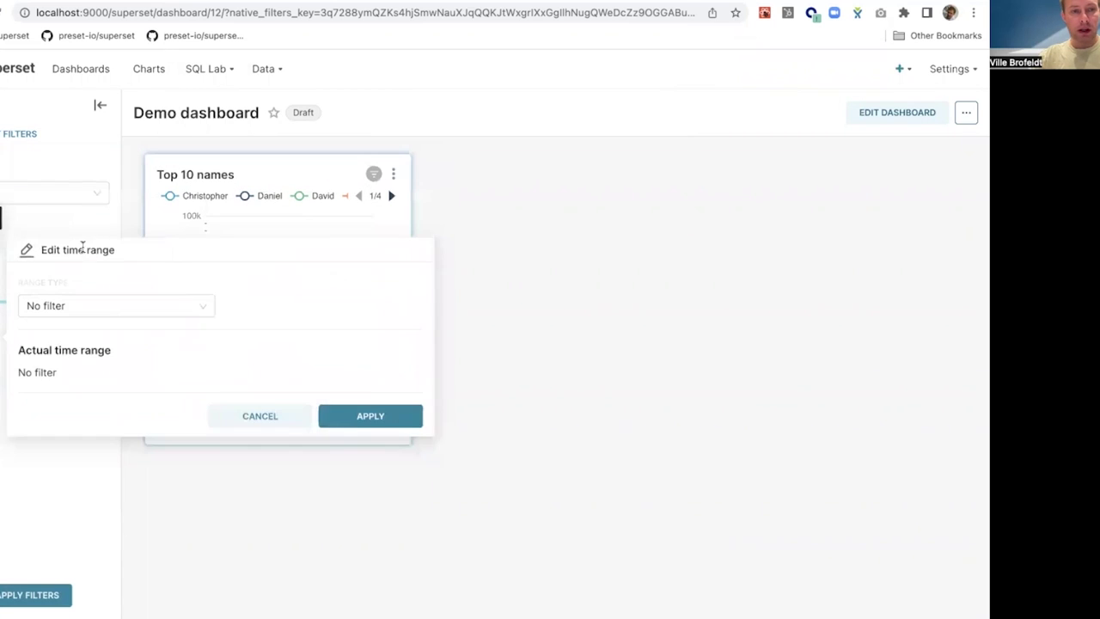
left_click(114, 313)
left_click(81, 427)
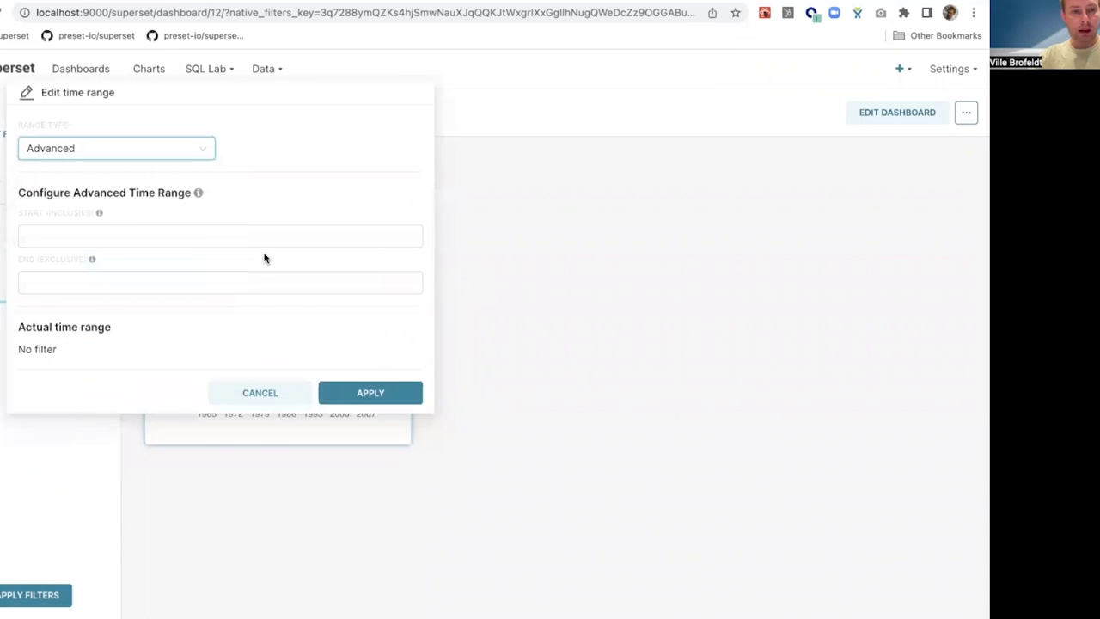
left_click(113, 238)
type("Last 20 years")
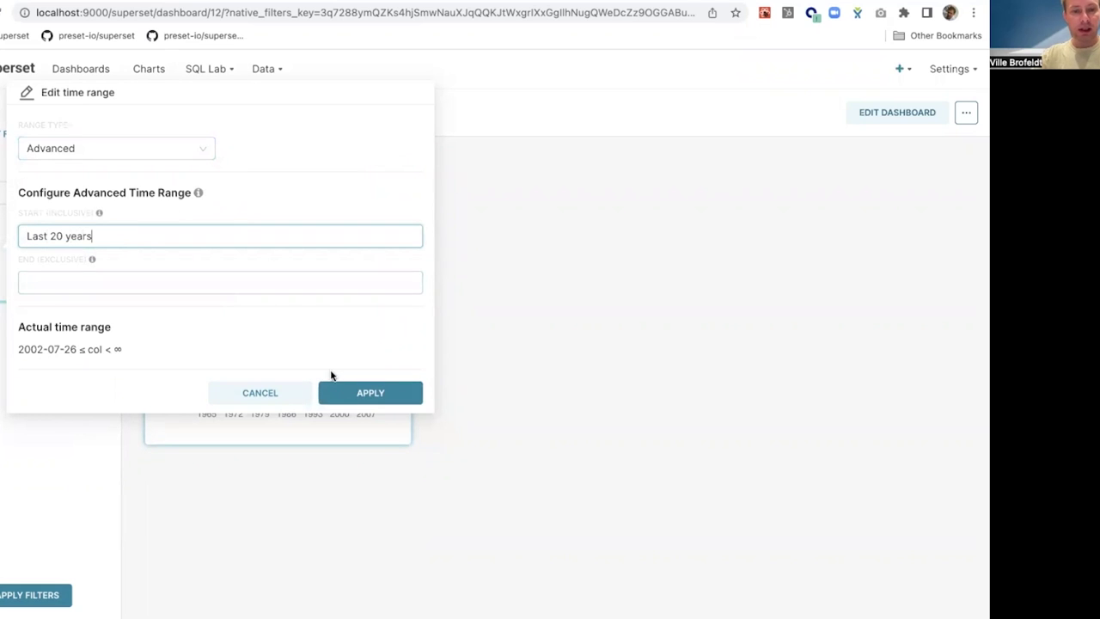
left_click(367, 393)
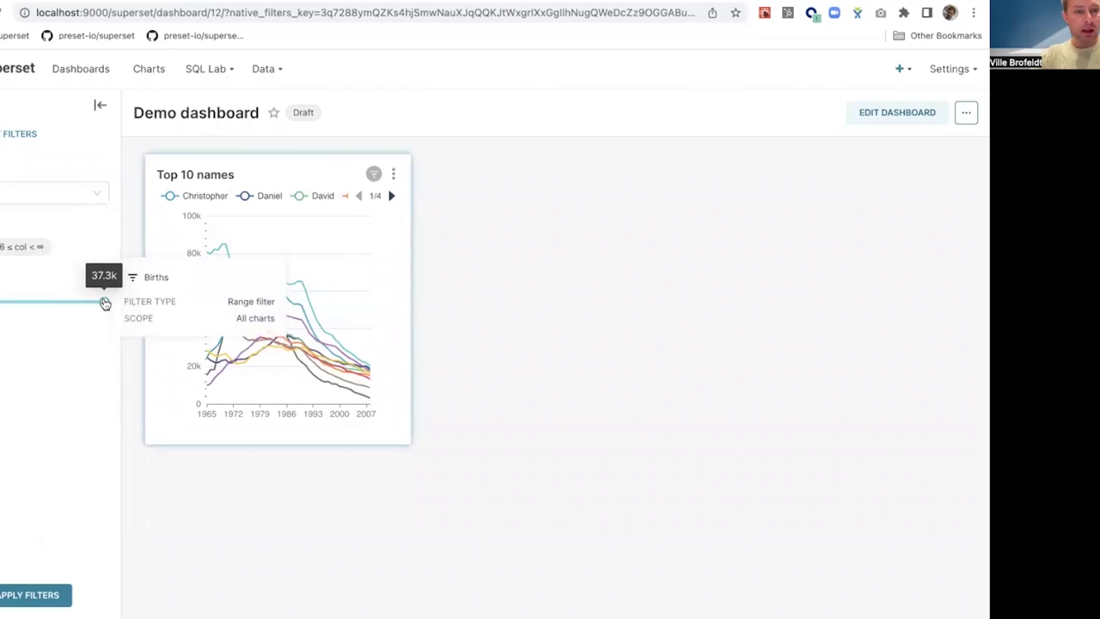
Limit the Births range filter to a maximum of 21.7k, apply the filters and inspect the applied filters on the Top 10 names chart
left_click_drag(104, 302, 37, 302)
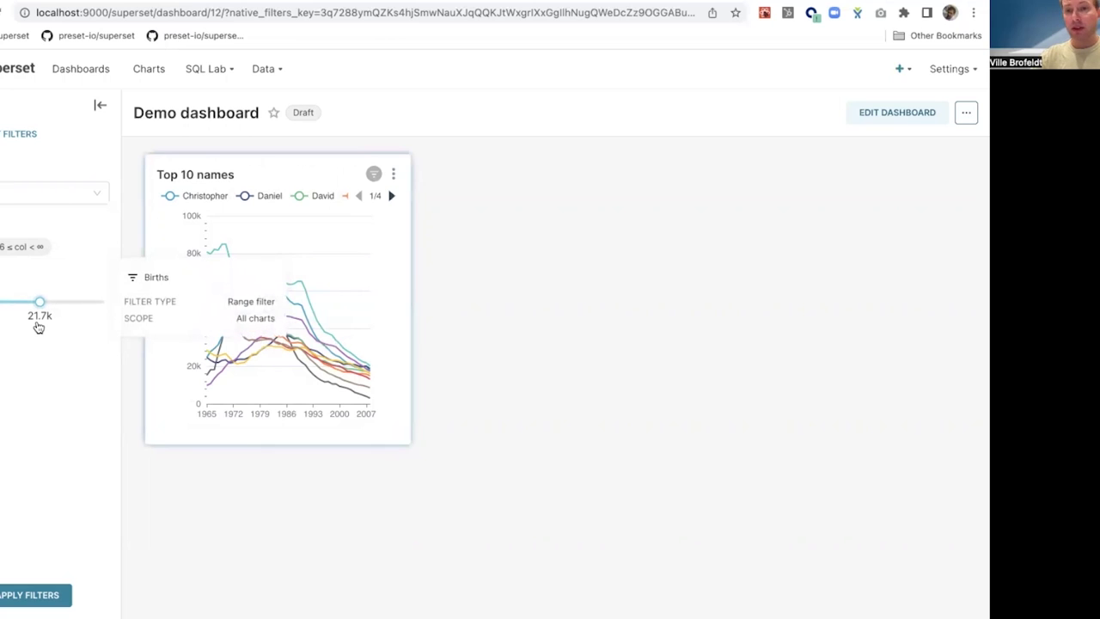
left_click(24, 595)
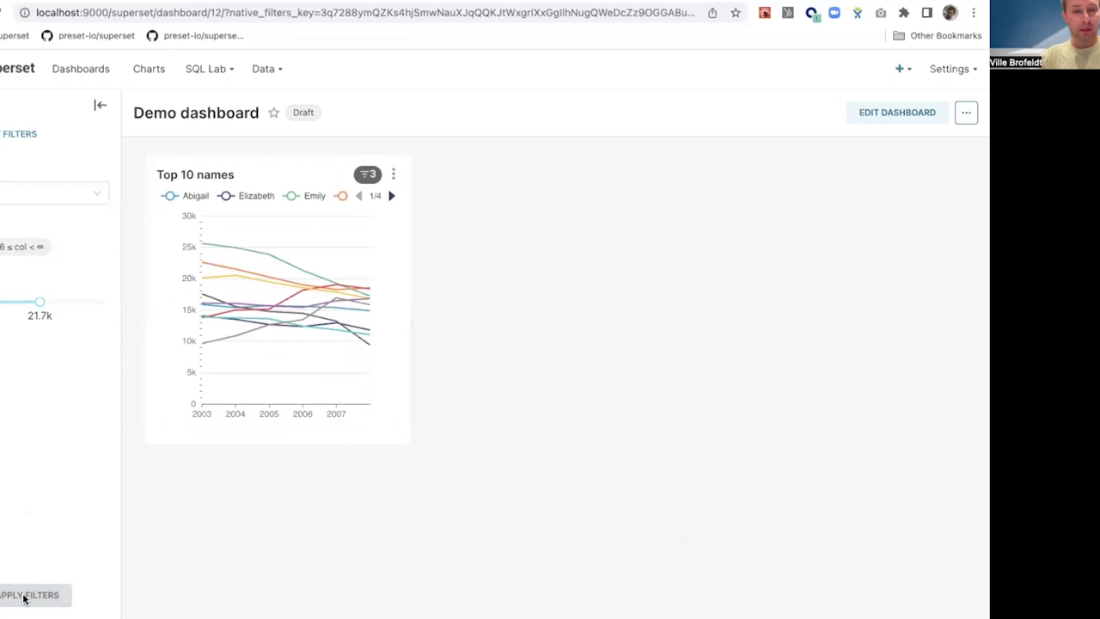
mouse_move(298, 234)
left_click(368, 175)
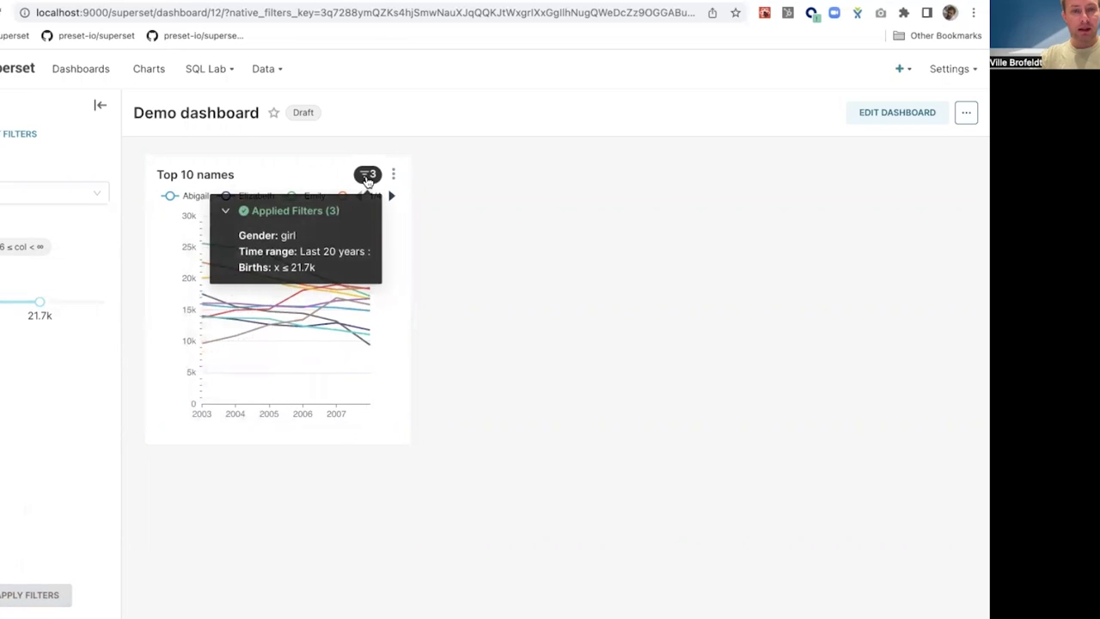
mouse_move(288, 240)
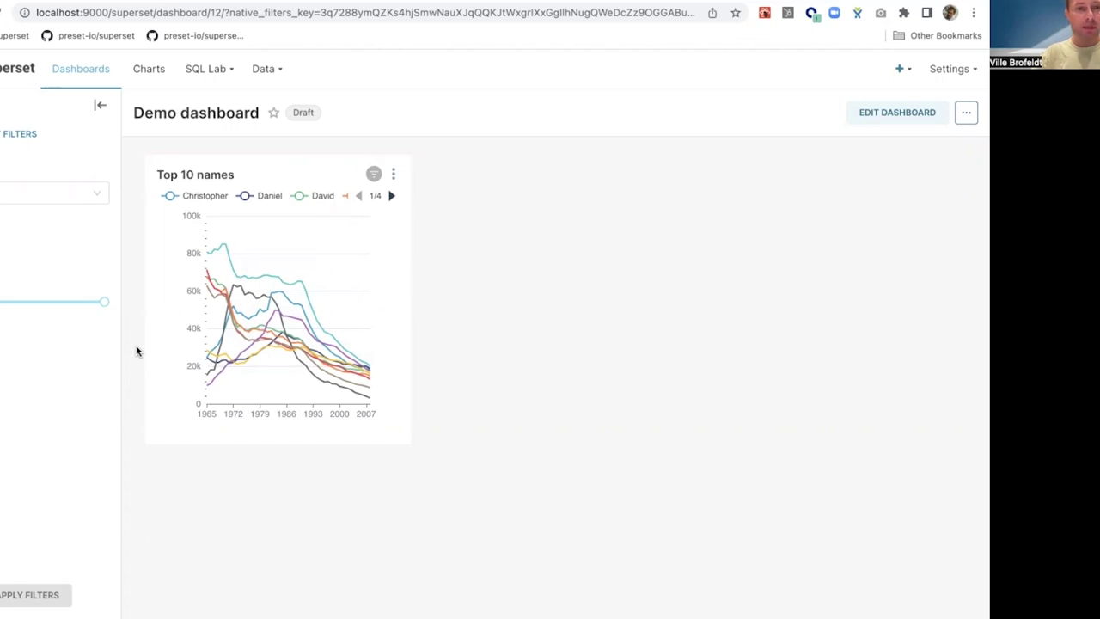
Start editing the dashboard and add a top-level tabs element above the Top 10 names chart, with its first tab titled "Main tab"
left_click(964, 116)
left_click(898, 112)
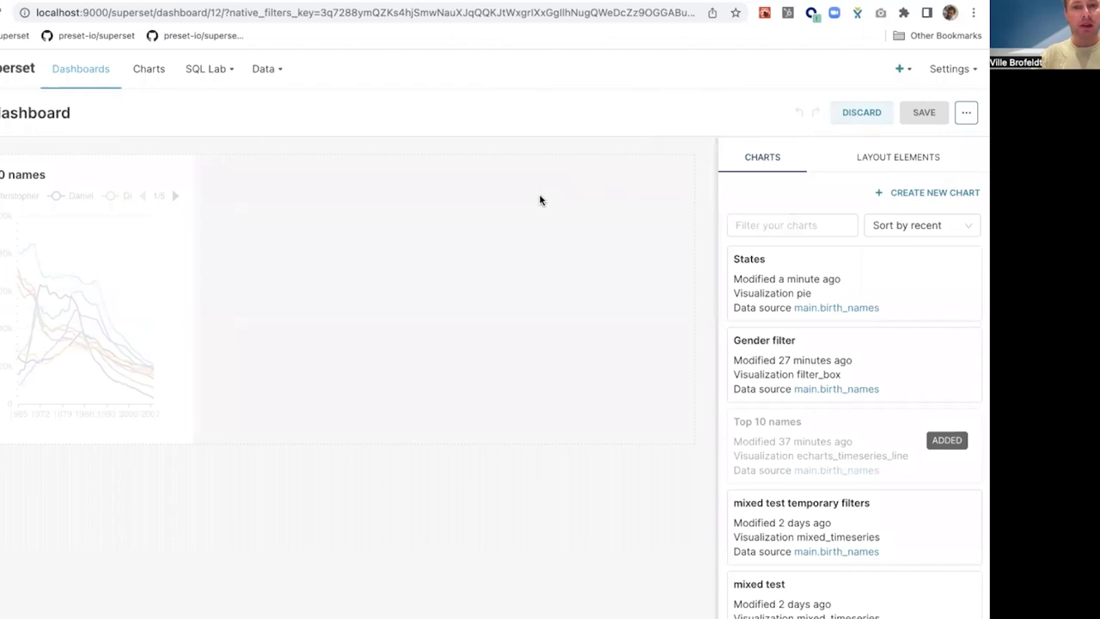
left_click(916, 159)
left_click_drag(784, 208, 223, 135)
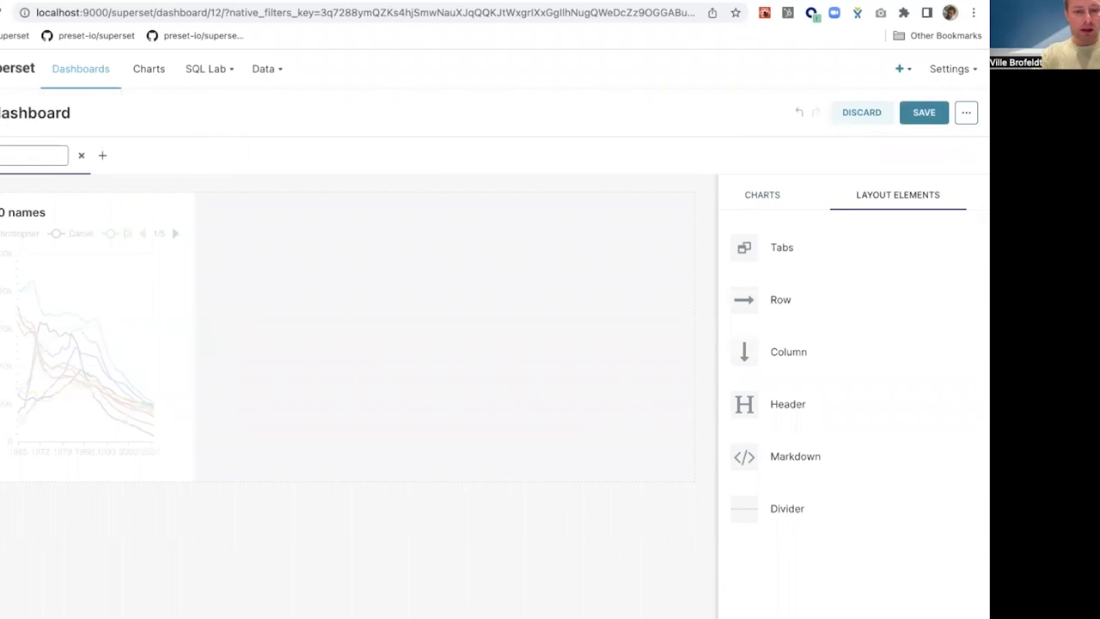
left_click(103, 156)
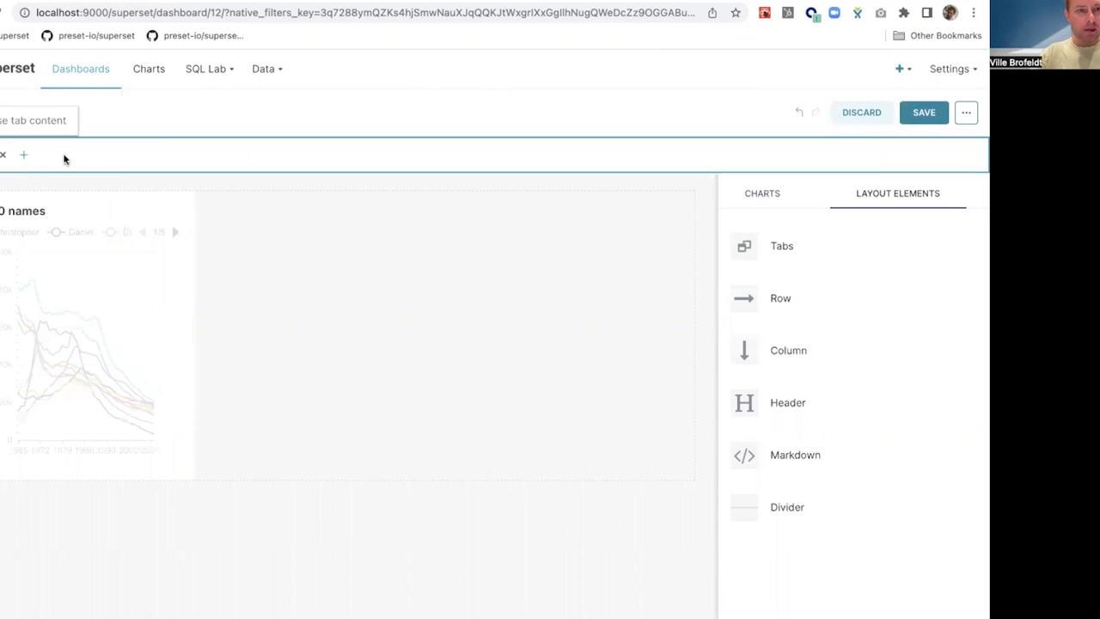
Add a second dashboard tab named "Other tab" and save the dashboard
left_click(24, 156)
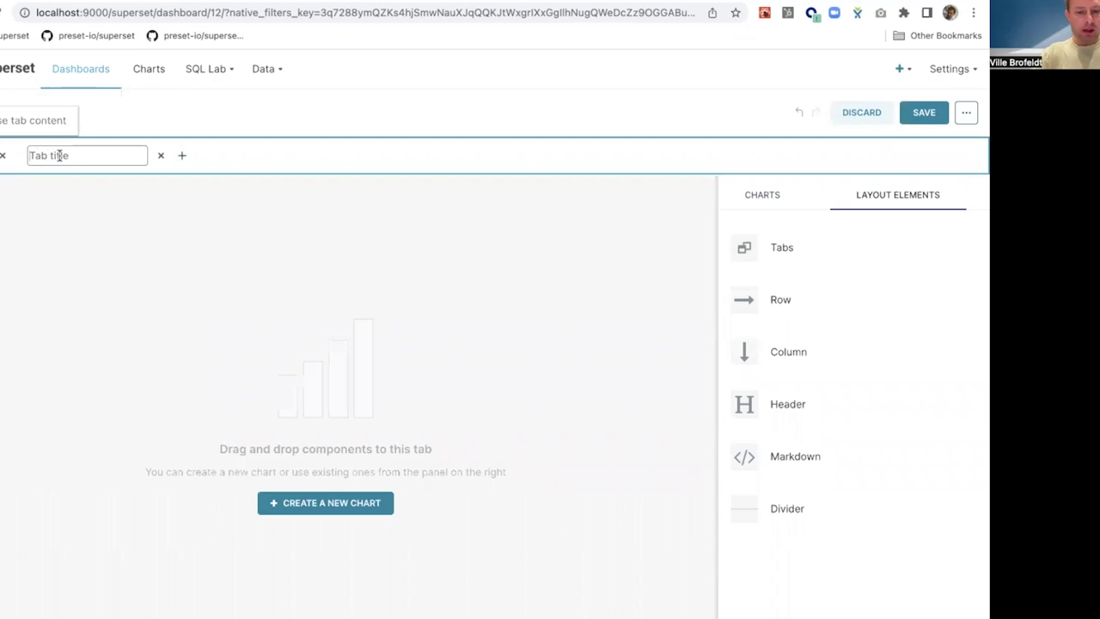
left_click(59, 155)
type("Other tab")
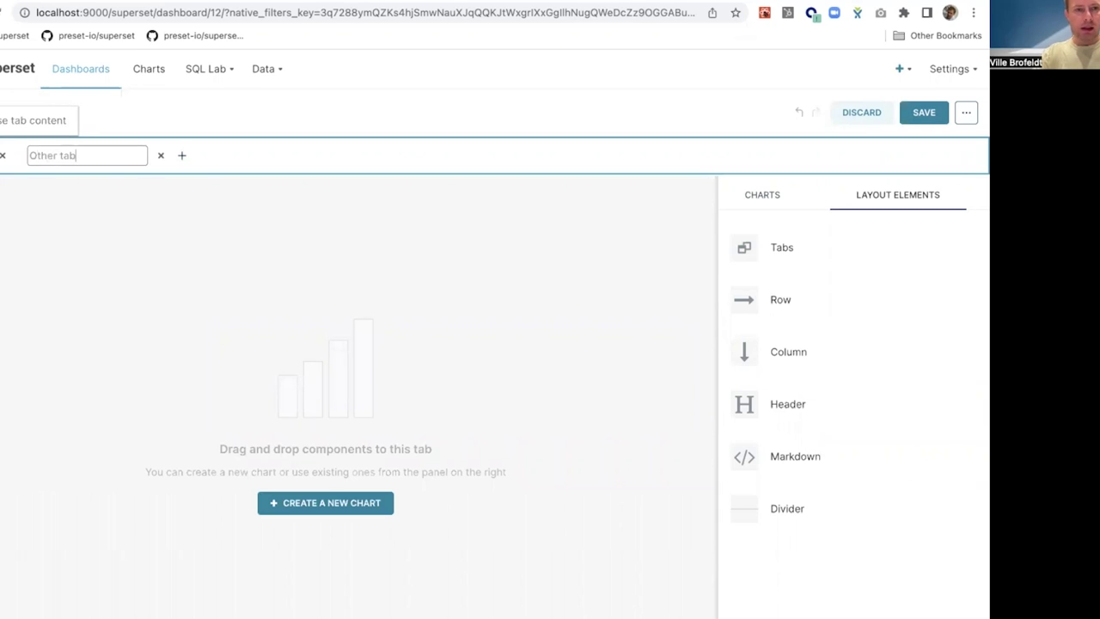
key("Return")
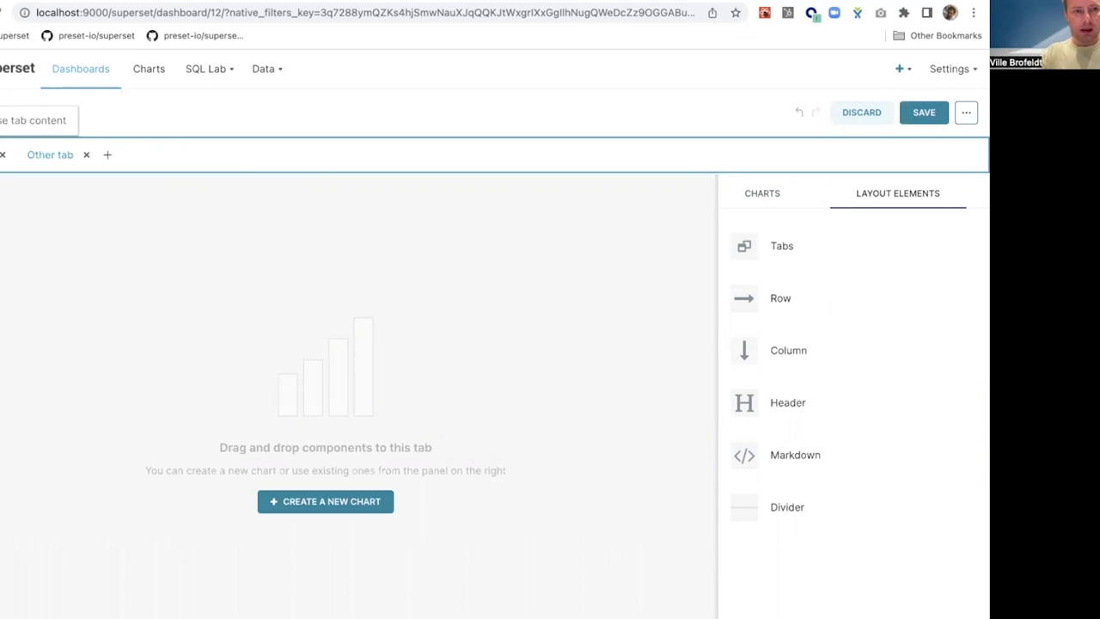
left_click(926, 112)
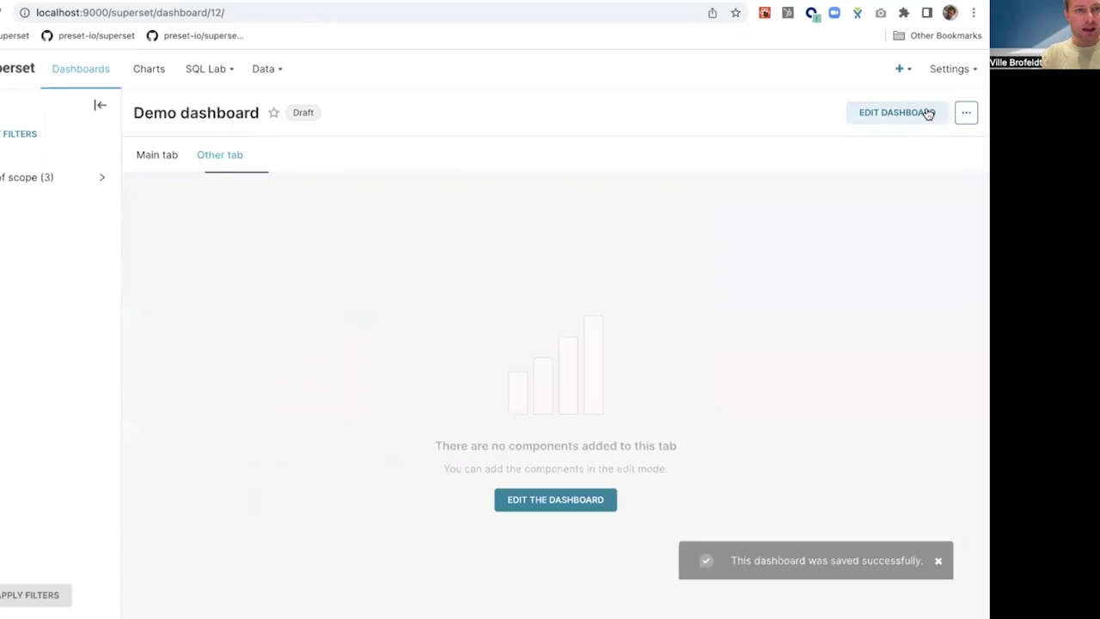
Place the States pie chart on the empty Other tab and save the dashboard
left_click(160, 160)
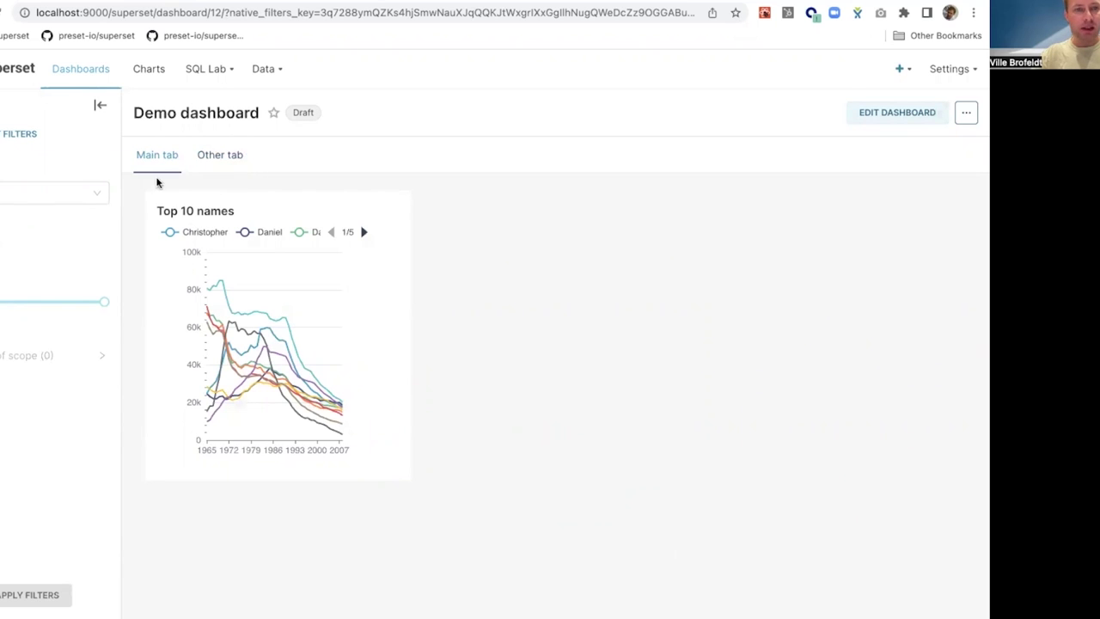
left_click(215, 156)
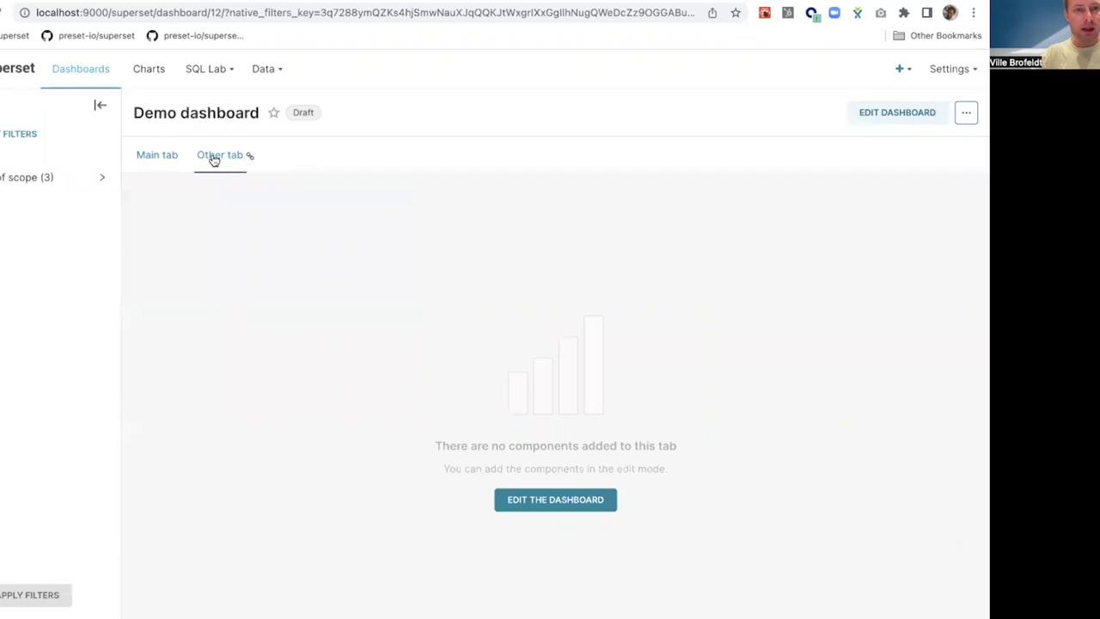
left_click(899, 120)
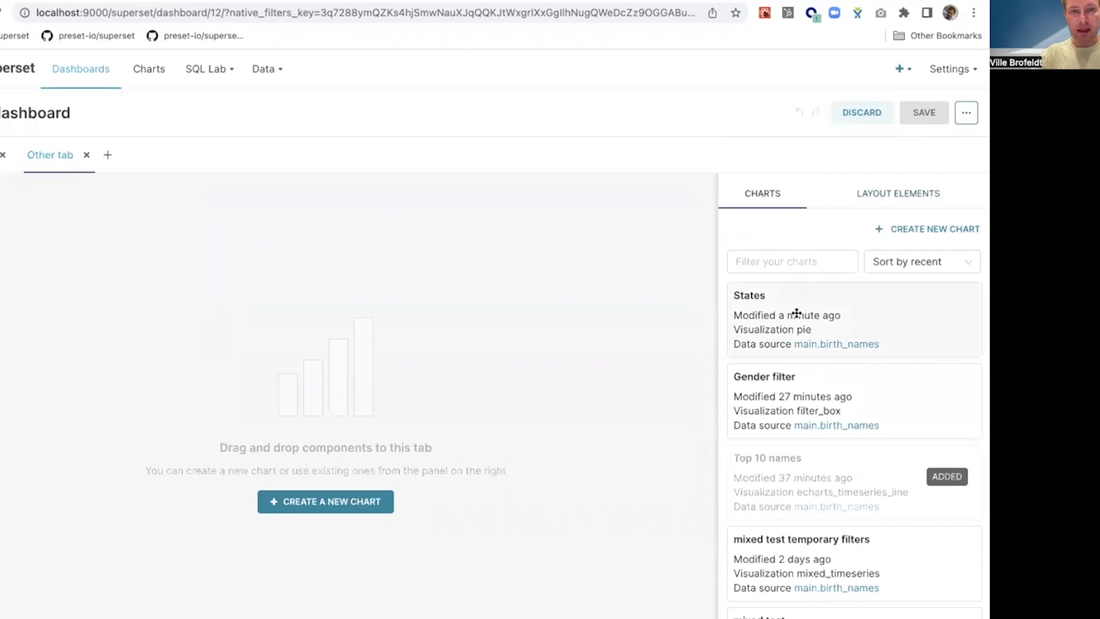
left_click_drag(791, 314, 250, 198)
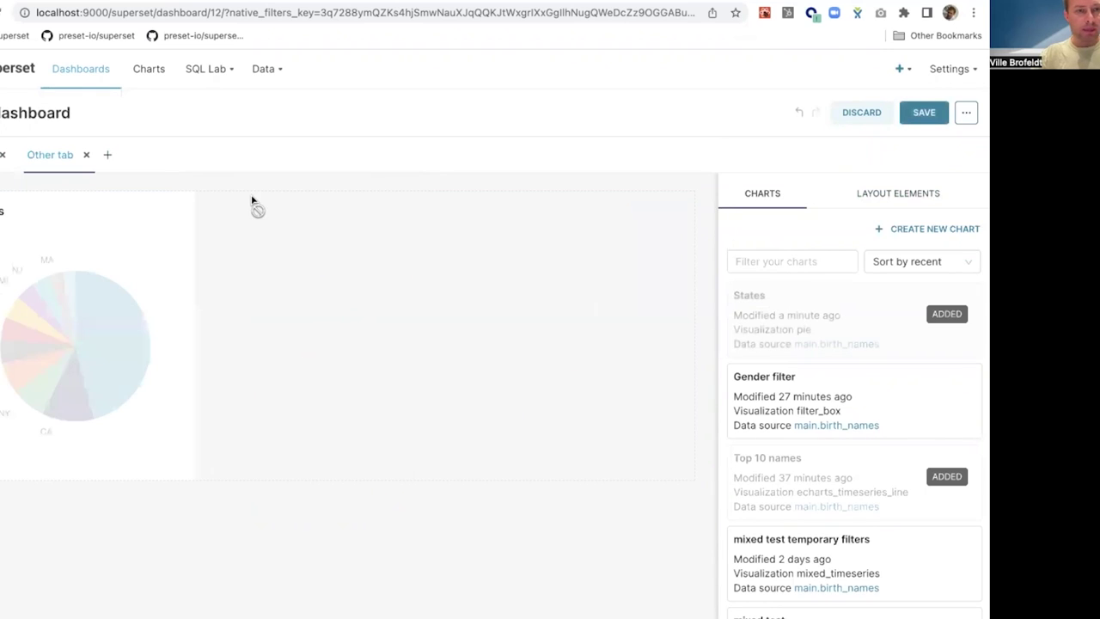
left_click(924, 115)
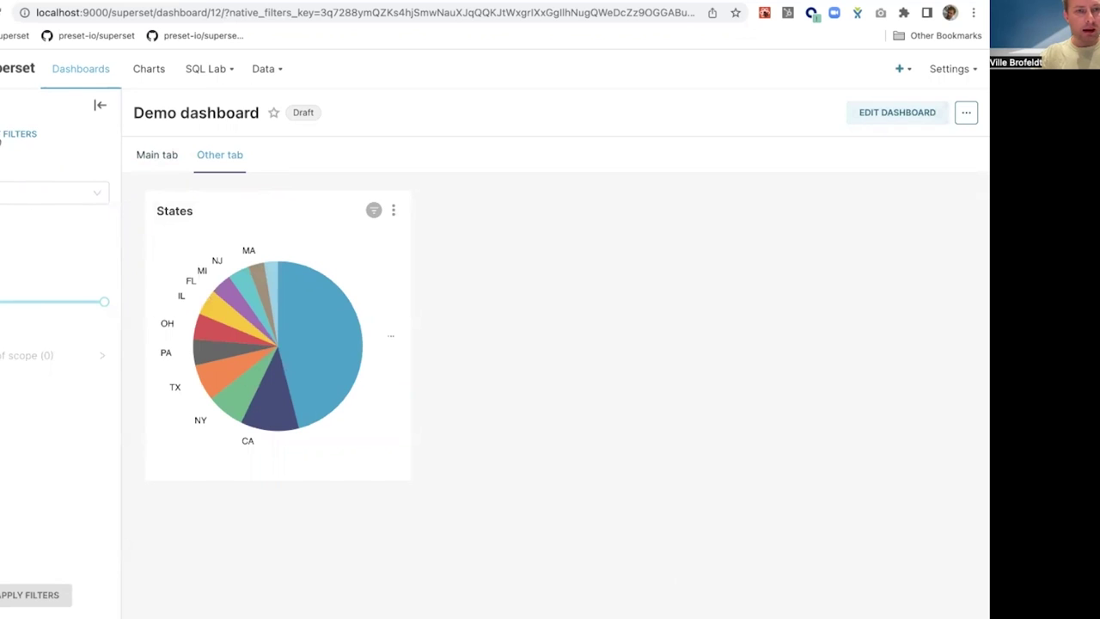
Scope the Gender filter to specific panels, excluding the Other tab, and save the filter settings
left_click(4, 133)
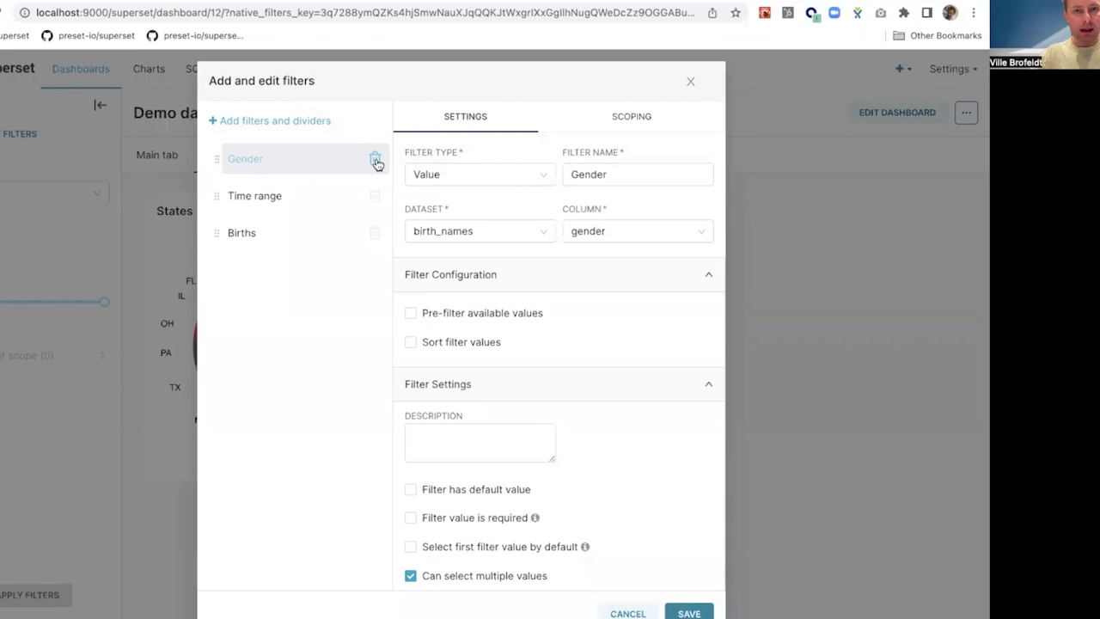
left_click(636, 118)
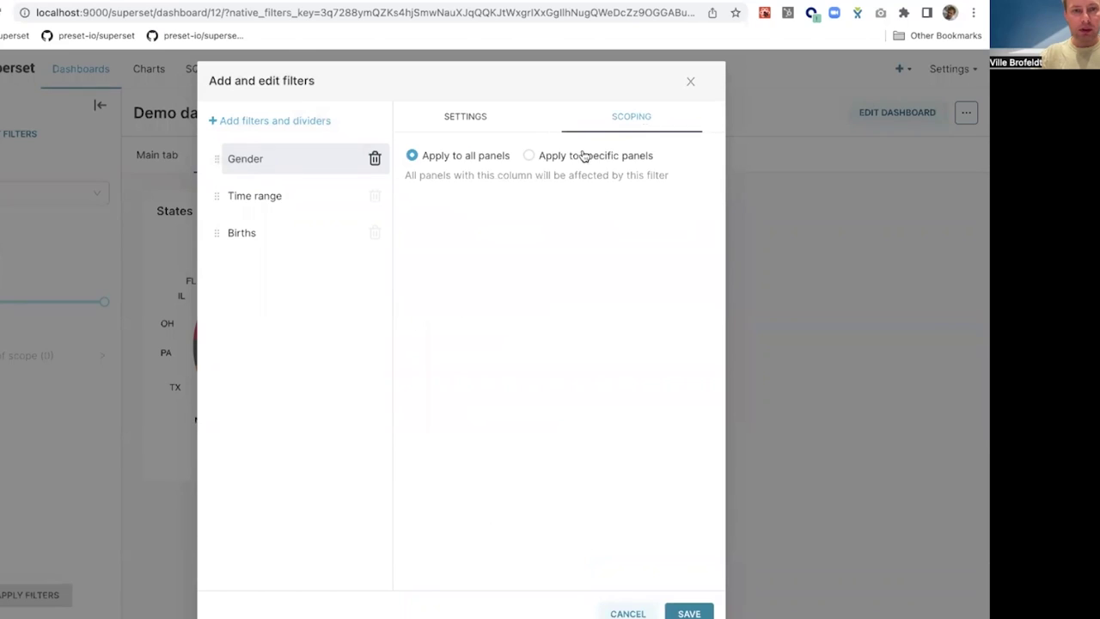
left_click(528, 155)
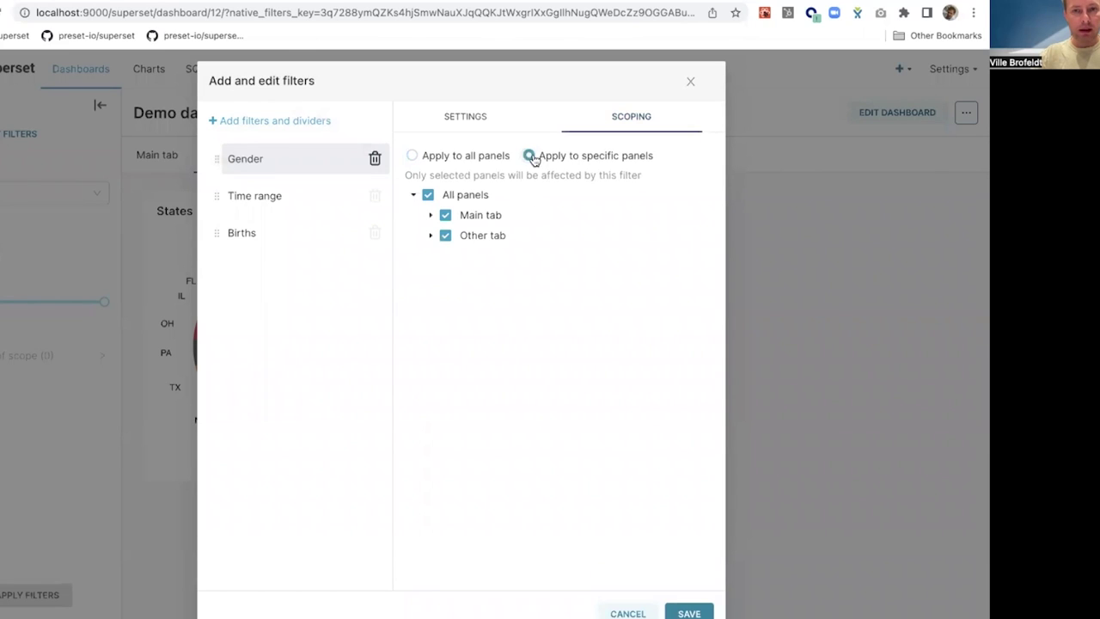
left_click(444, 236)
left_click(688, 614)
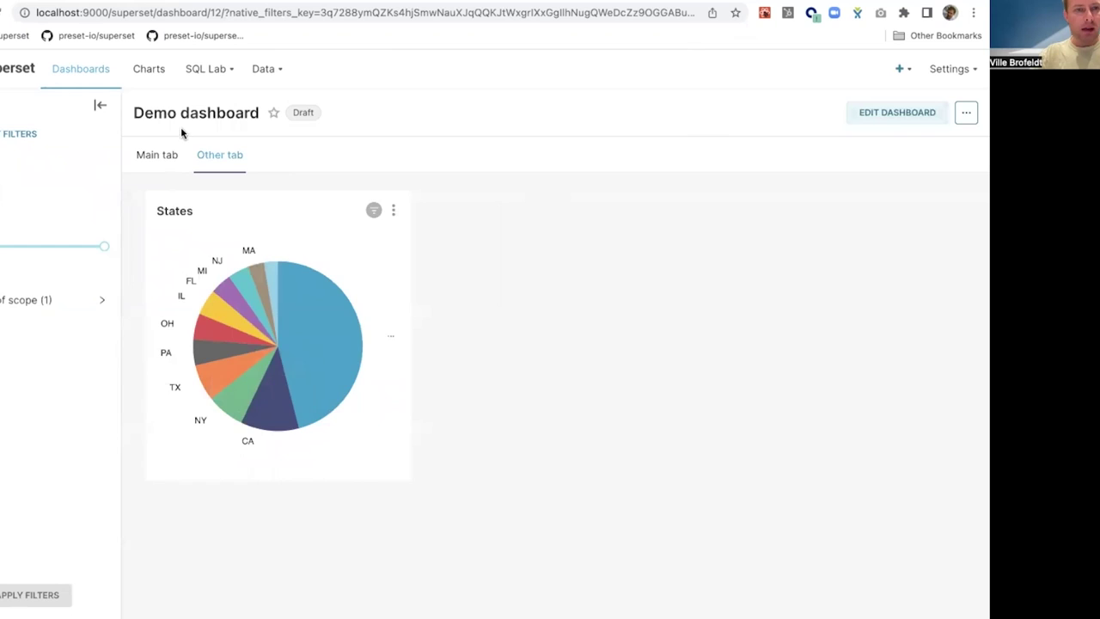
Compare the filters in scope on the Main tab and the Other tab, including the scope details of the out-of-scope filter
left_click(156, 155)
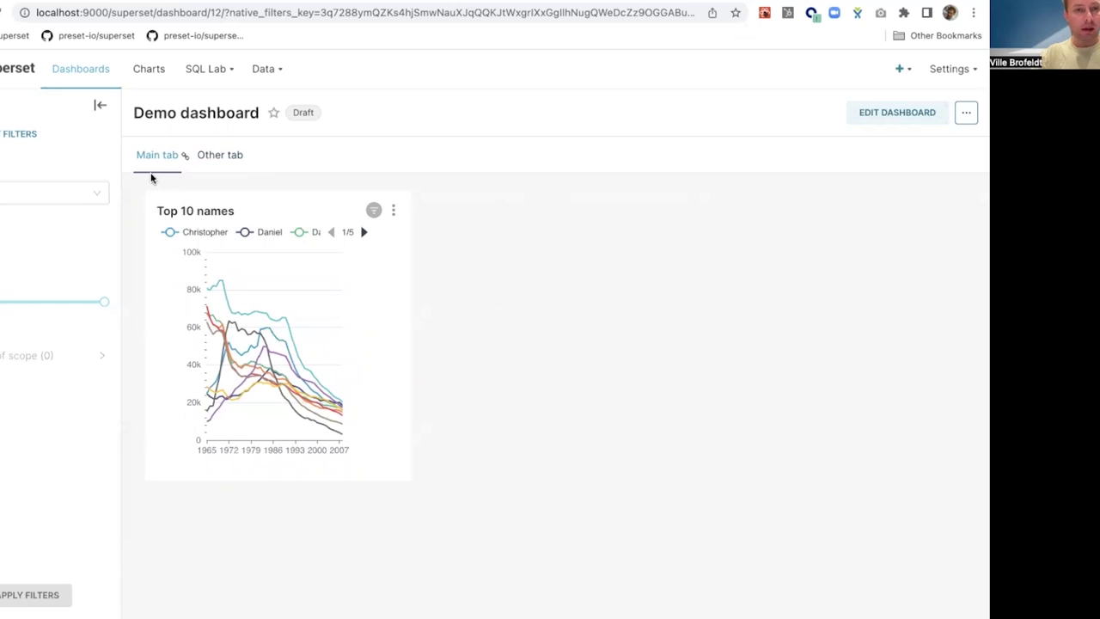
mouse_move(61, 193)
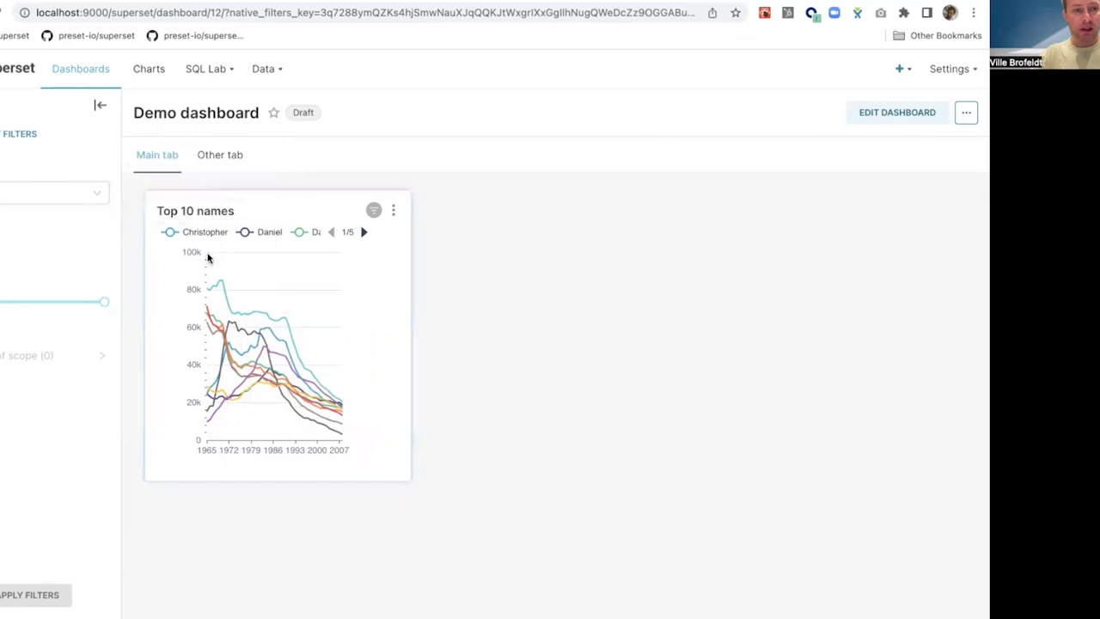
left_click(229, 158)
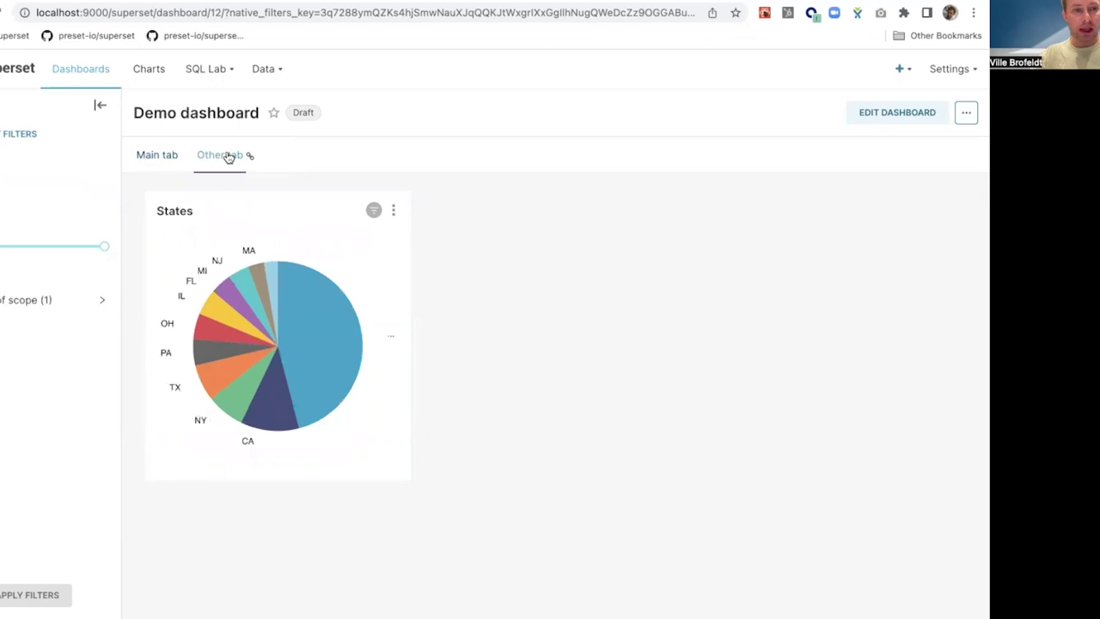
left_click(6, 308)
mouse_move(5, 356)
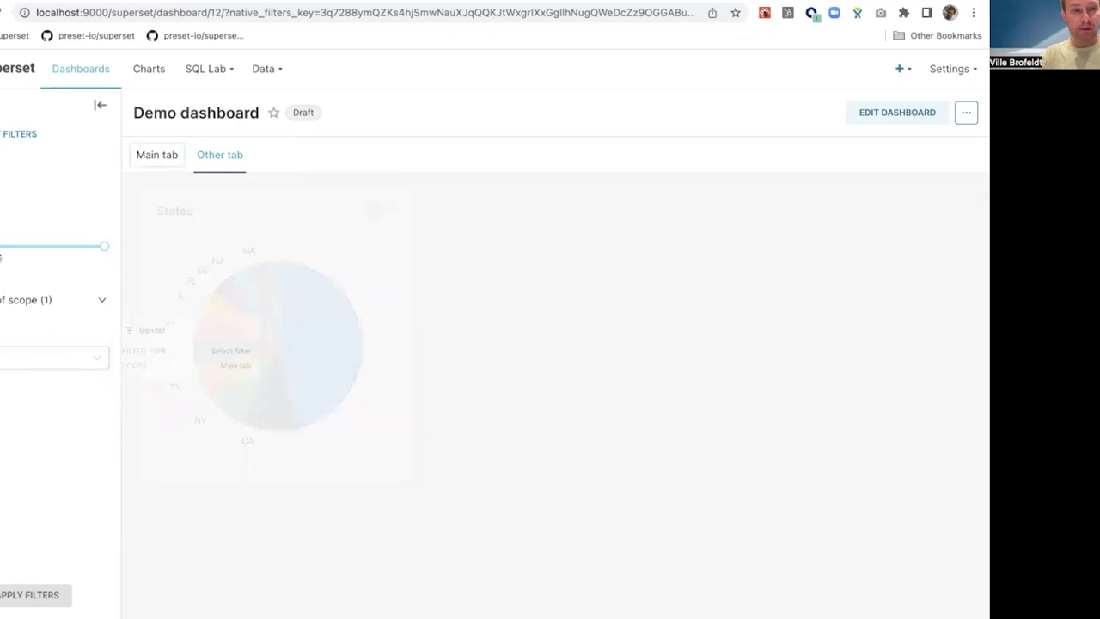
mouse_move(2, 255)
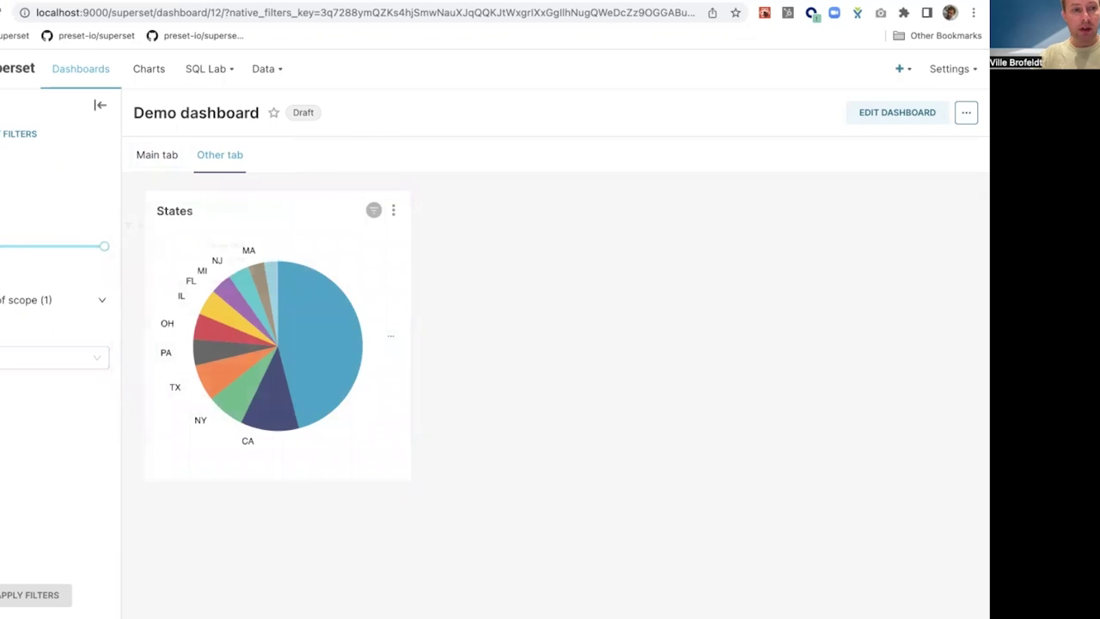
mouse_move(1, 164)
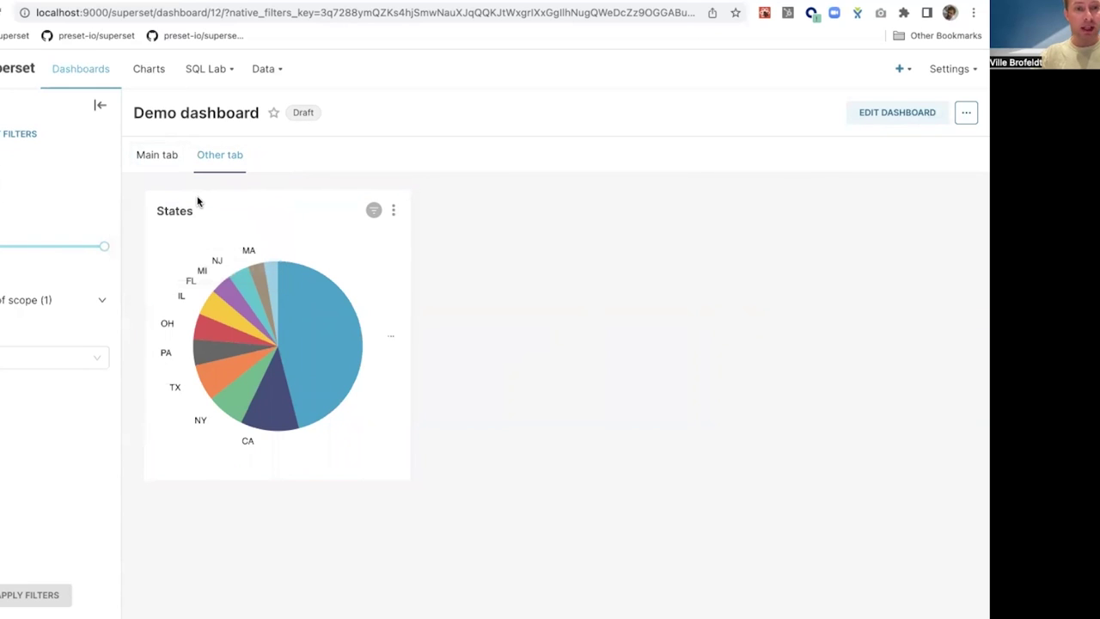
left_click(162, 155)
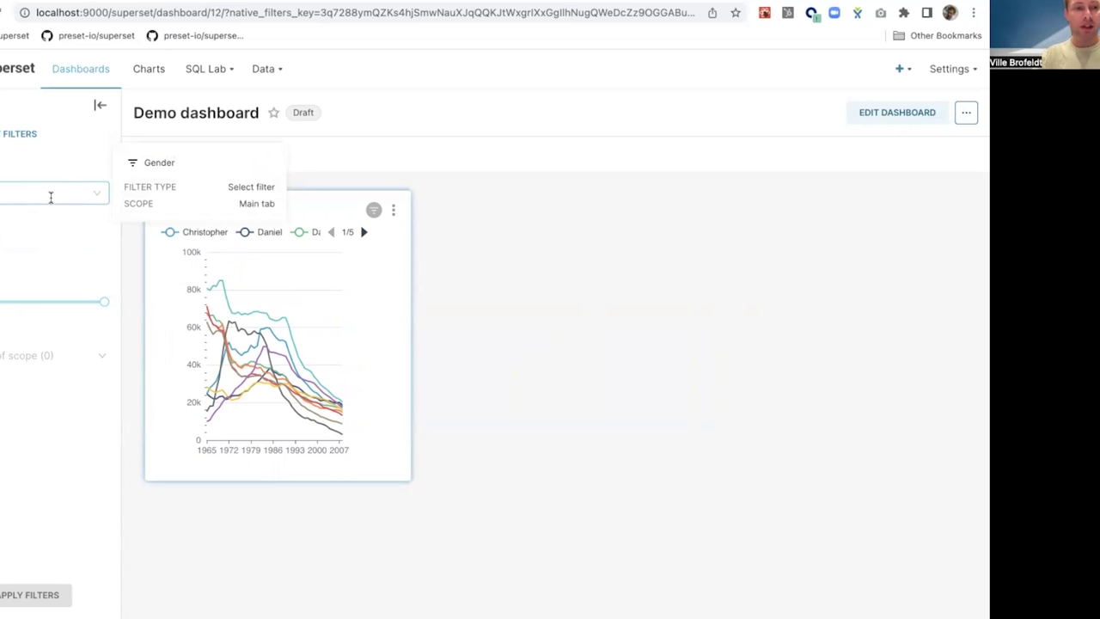
mouse_move(1, 219)
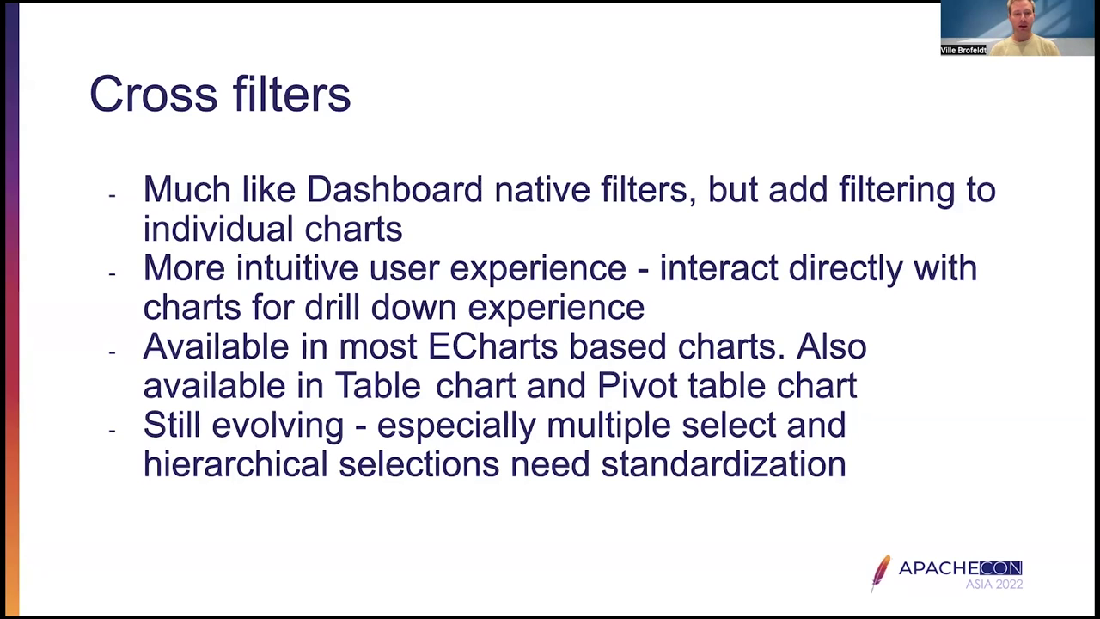
Switch to the States chart in Superset, enable dashboard cross filters and save the chart by overwriting it
key("alt+Tab")
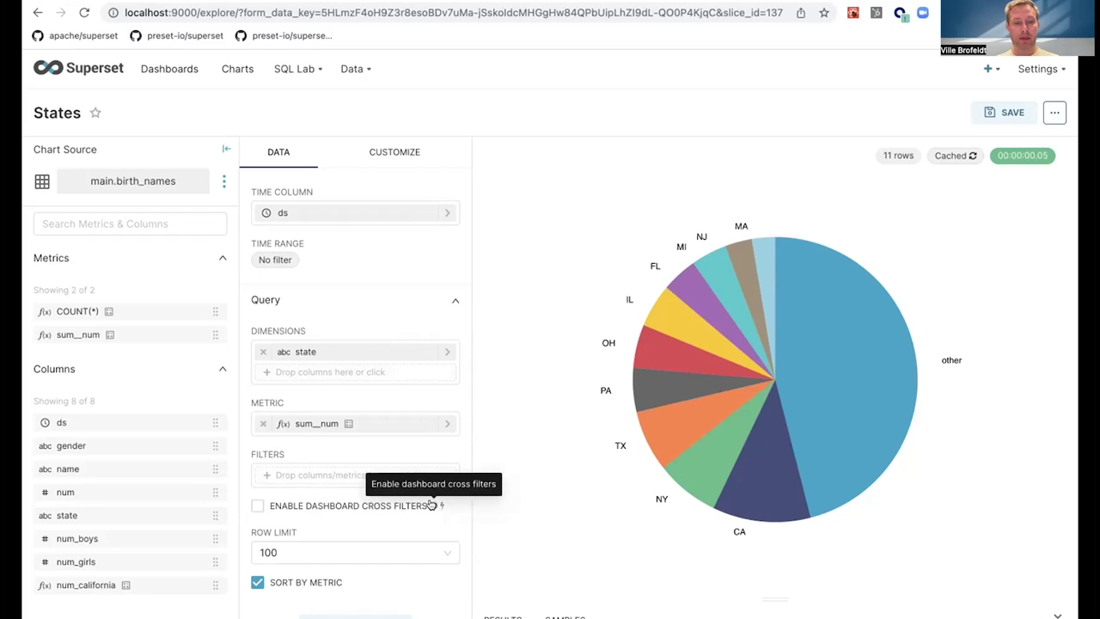
left_click(259, 506)
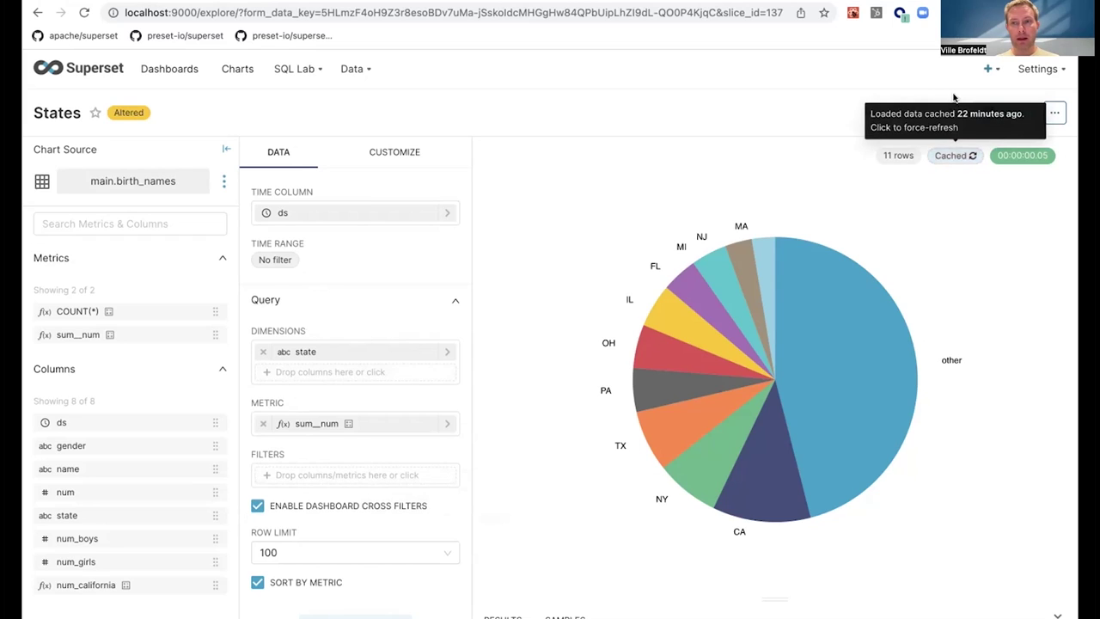
left_click(997, 112)
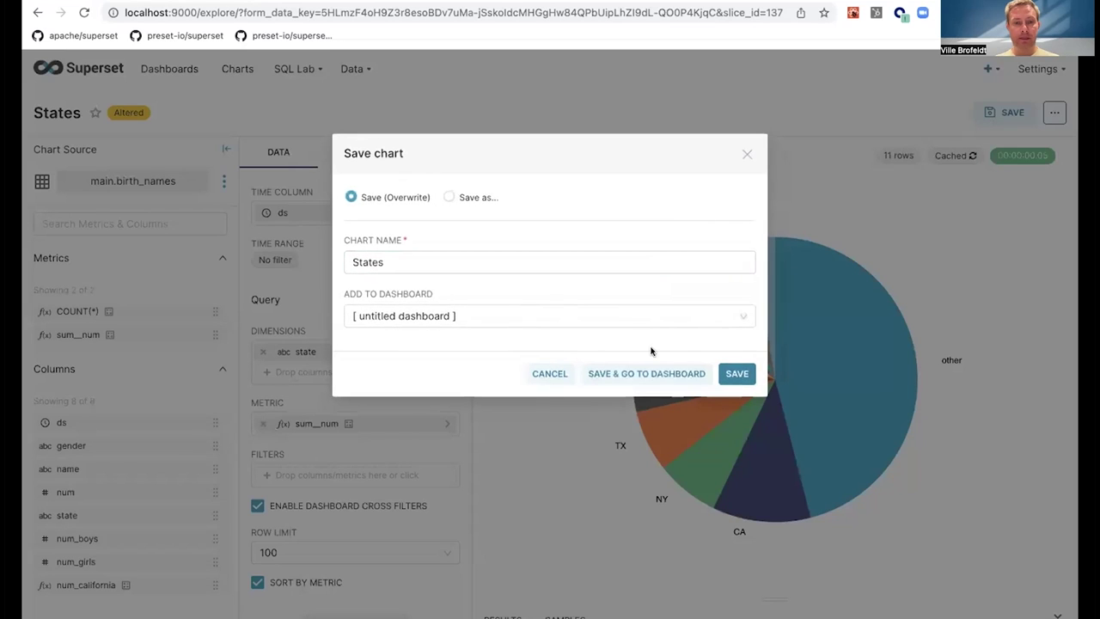
left_click(727, 377)
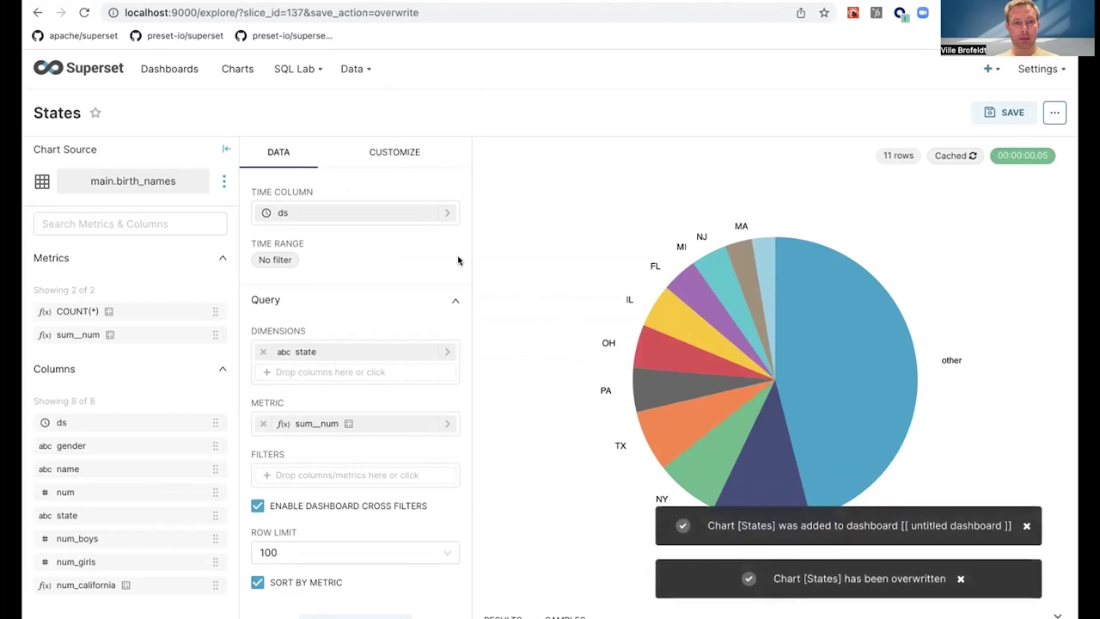
Open the Demo dashboard and cross-filter the Top 10 names chart by the "other" slice of the States pie
left_click(170, 69)
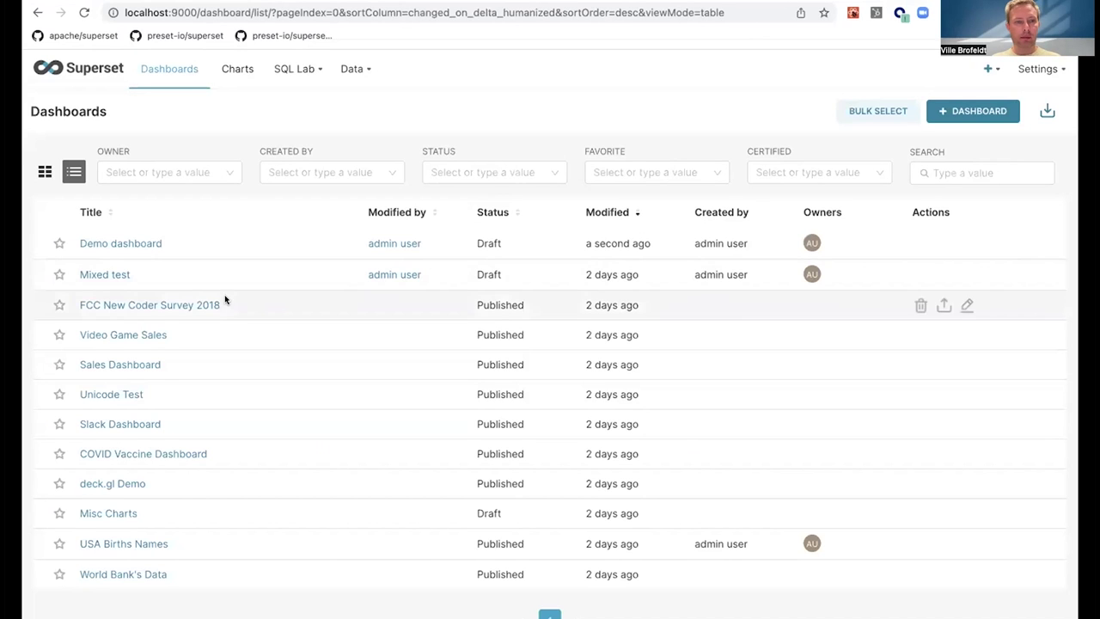
left_click(120, 244)
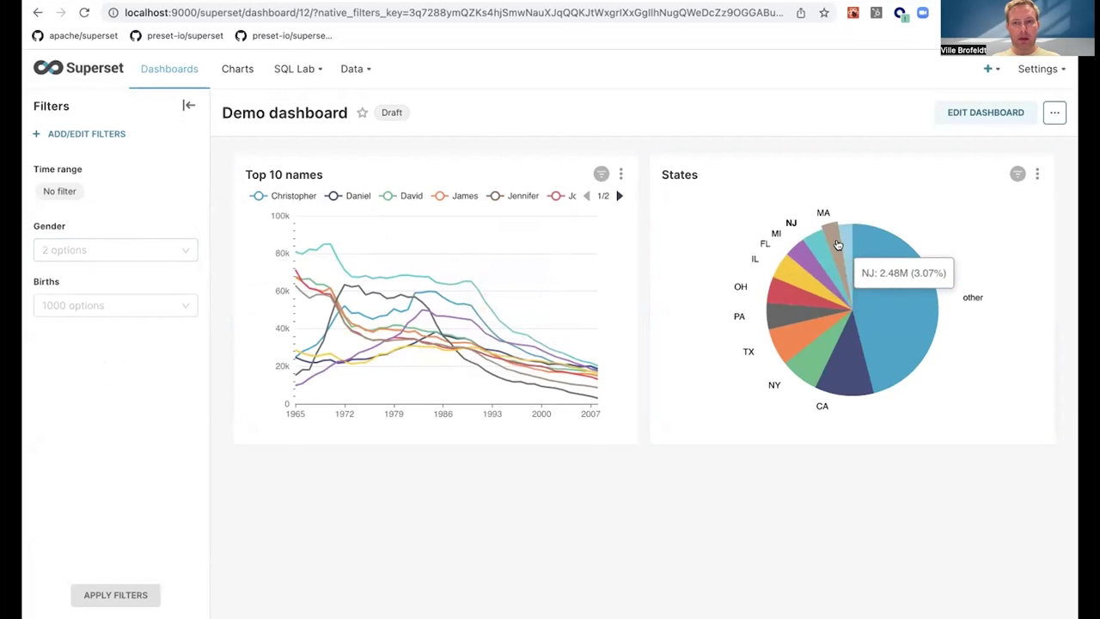
left_click(871, 287)
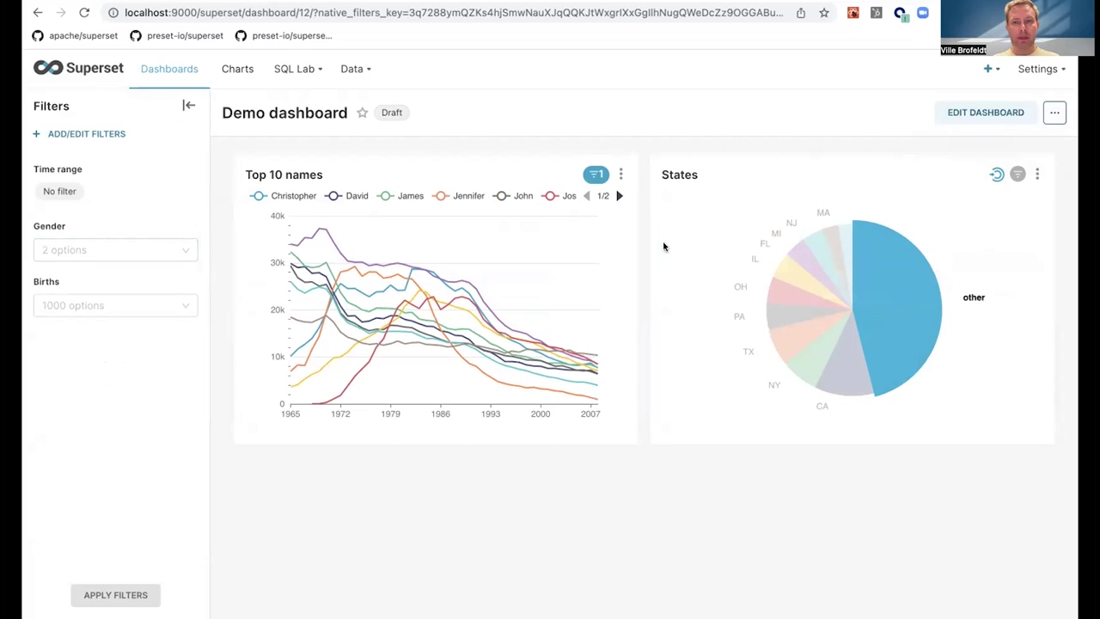
Check the filters applied to Top 10 names, apply the girl value in the Gender filter, and toggle the "other" slice of States
mouse_move(596, 176)
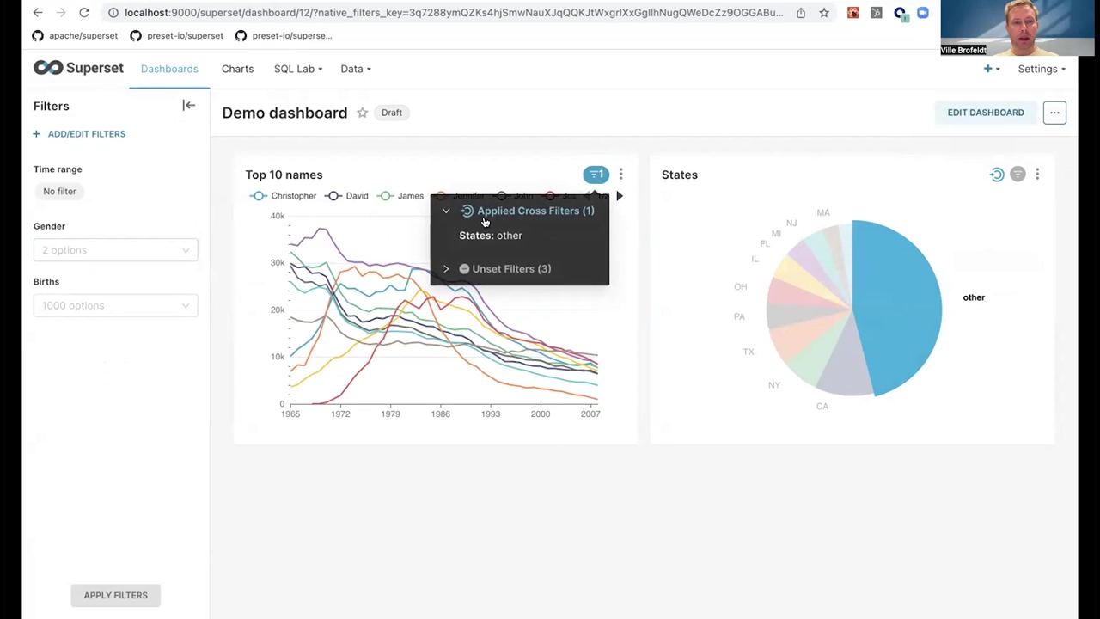
left_click(93, 248)
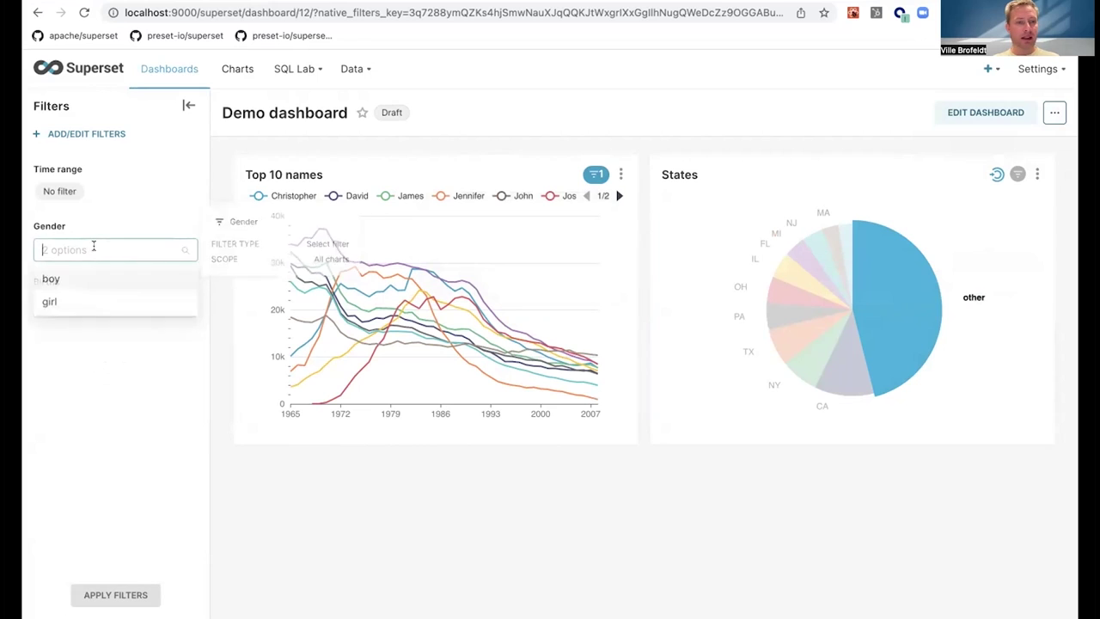
left_click(69, 304)
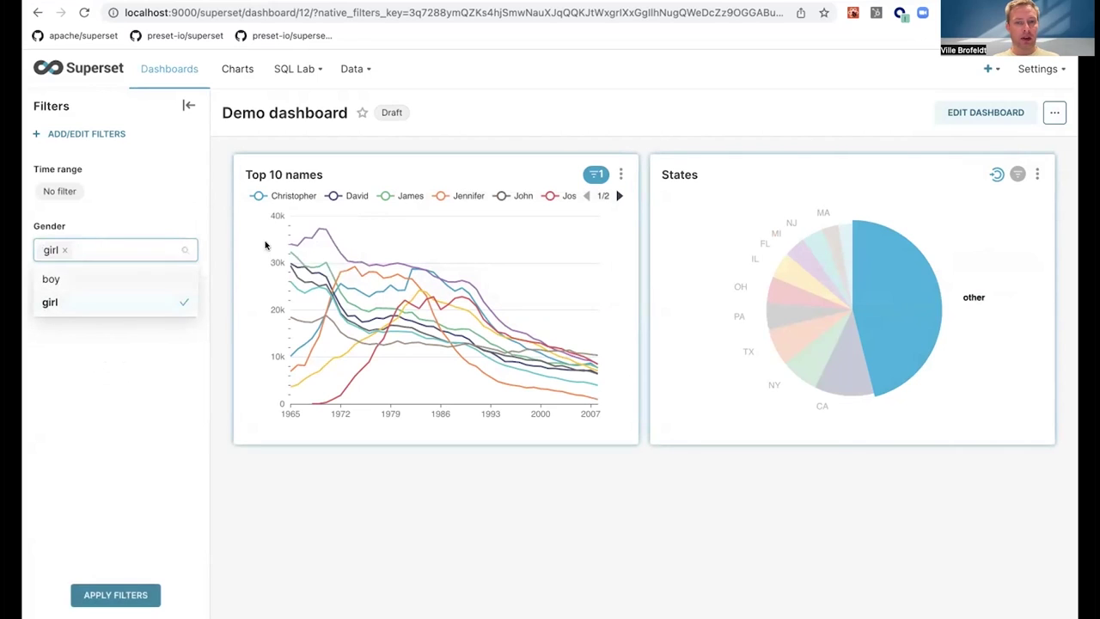
left_click(108, 595)
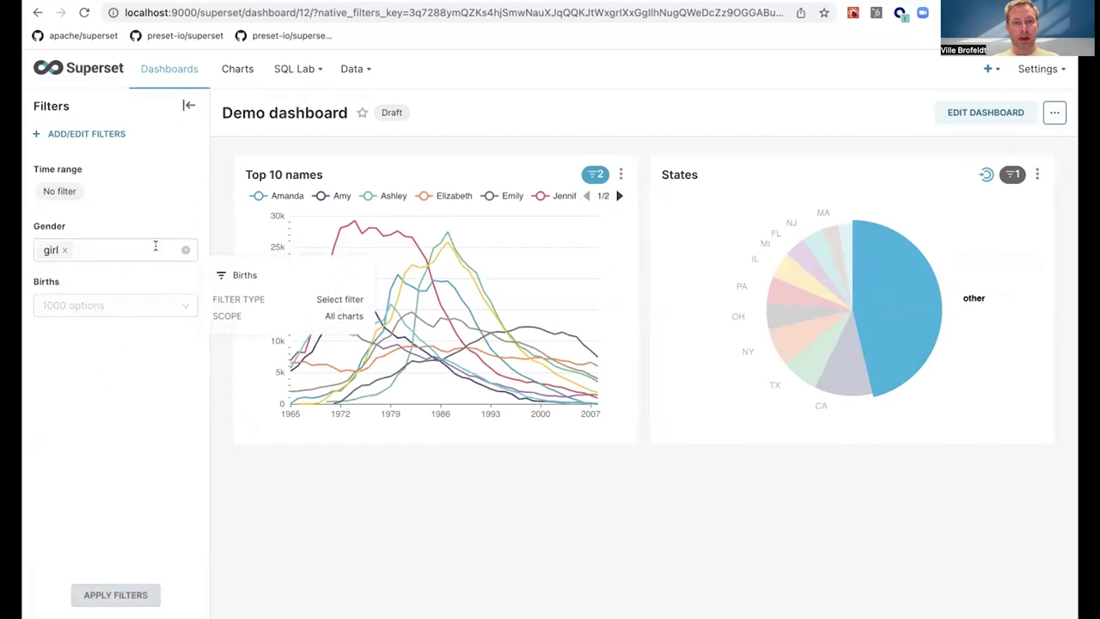
mouse_move(595, 174)
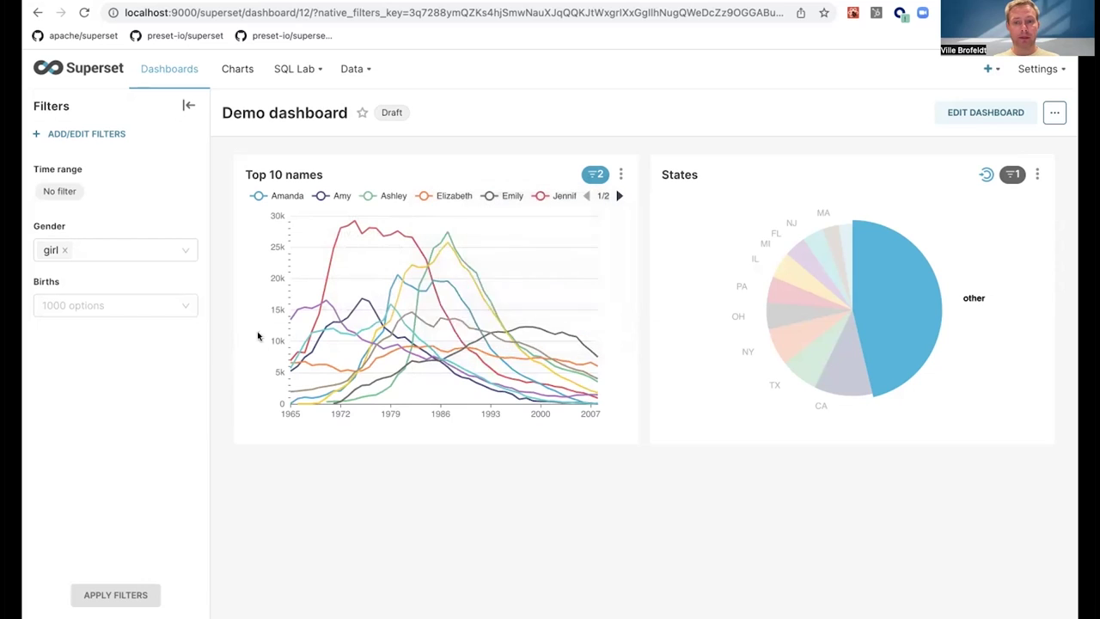
left_click(896, 264)
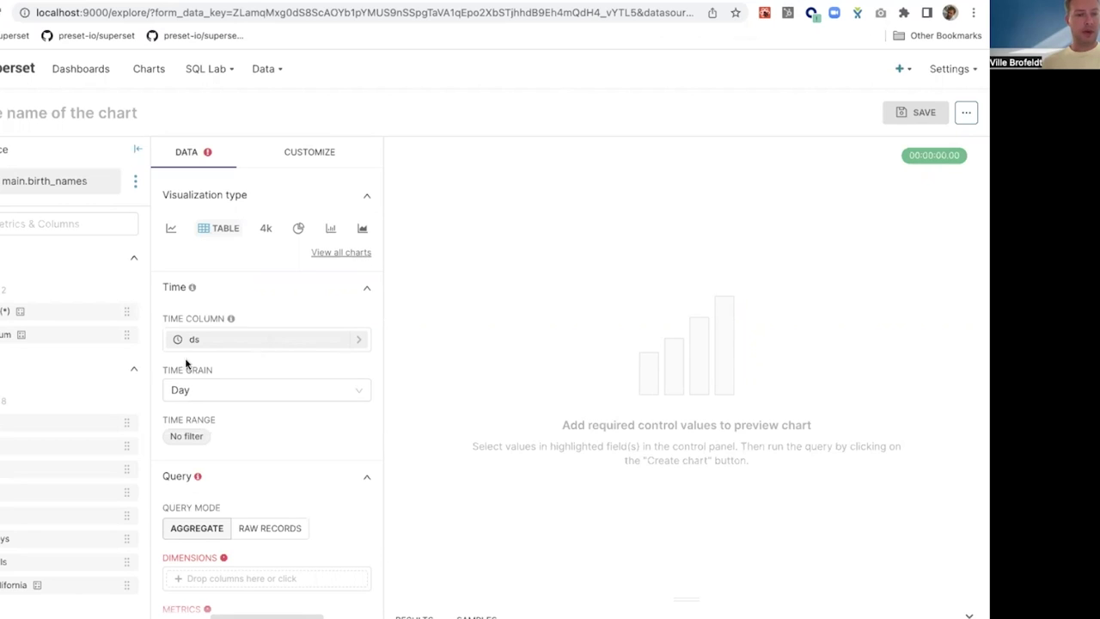
Switch the table chart to raw records with the columns ds, gender, name, num and state, and generate it
left_click(263, 530)
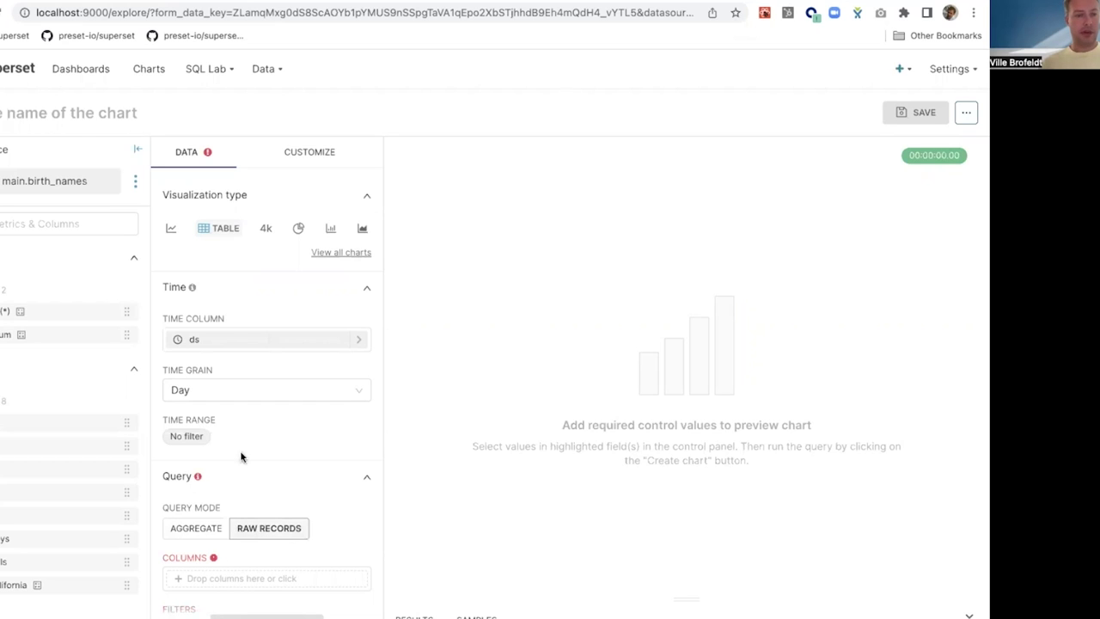
scroll(268, 464, "down", 2)
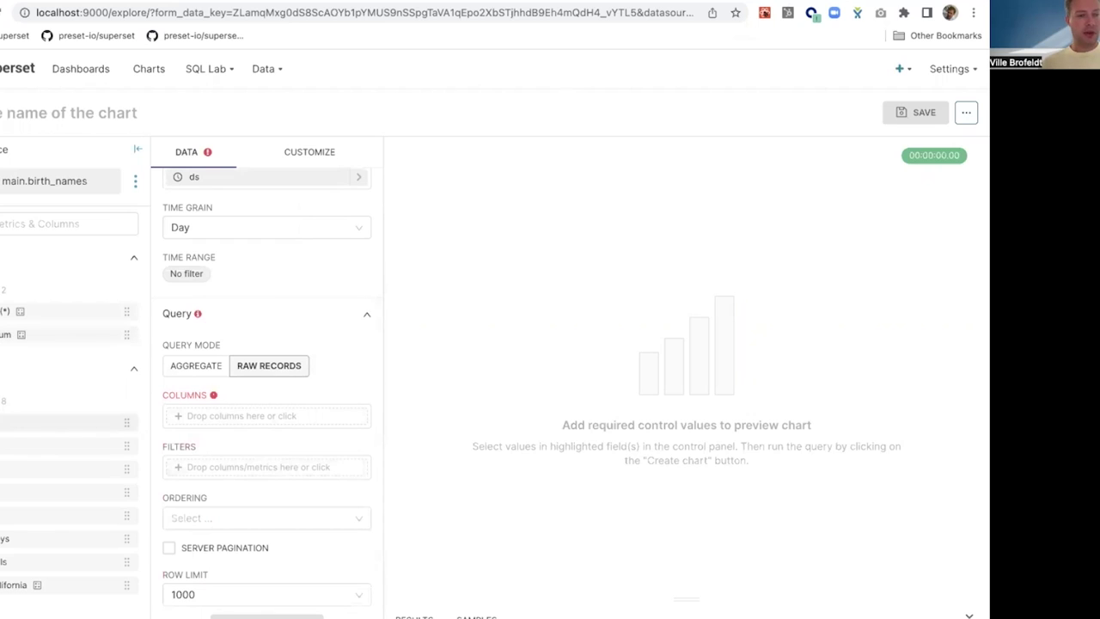
left_click_drag(4, 424, 228, 436)
left_click_drag(9, 468, 266, 460)
left_click_drag(27, 505, 220, 498)
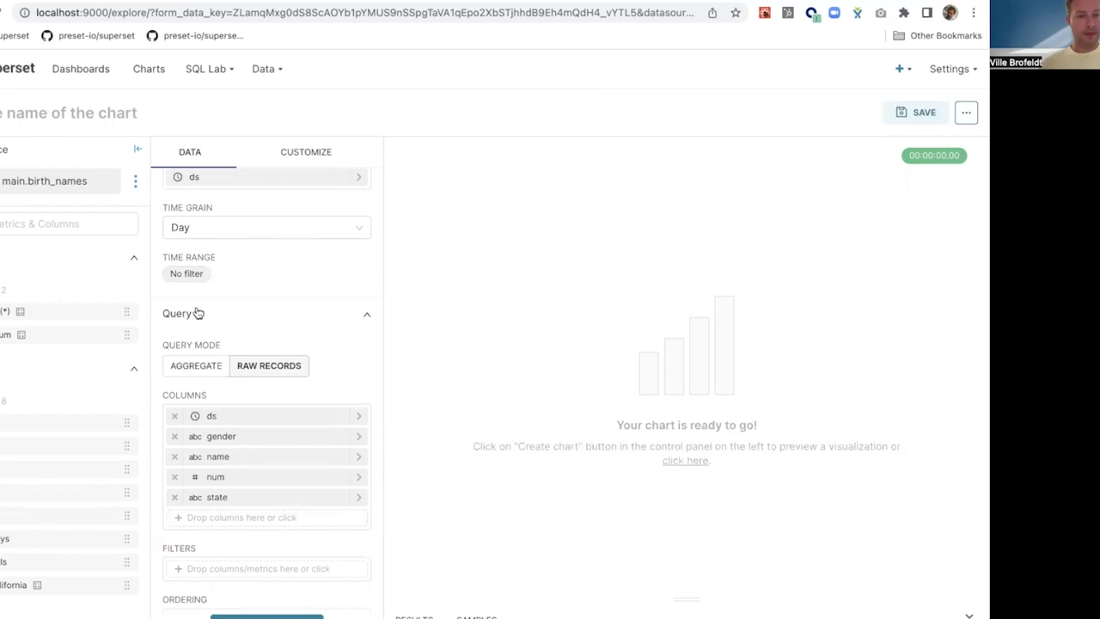
left_click(277, 616)
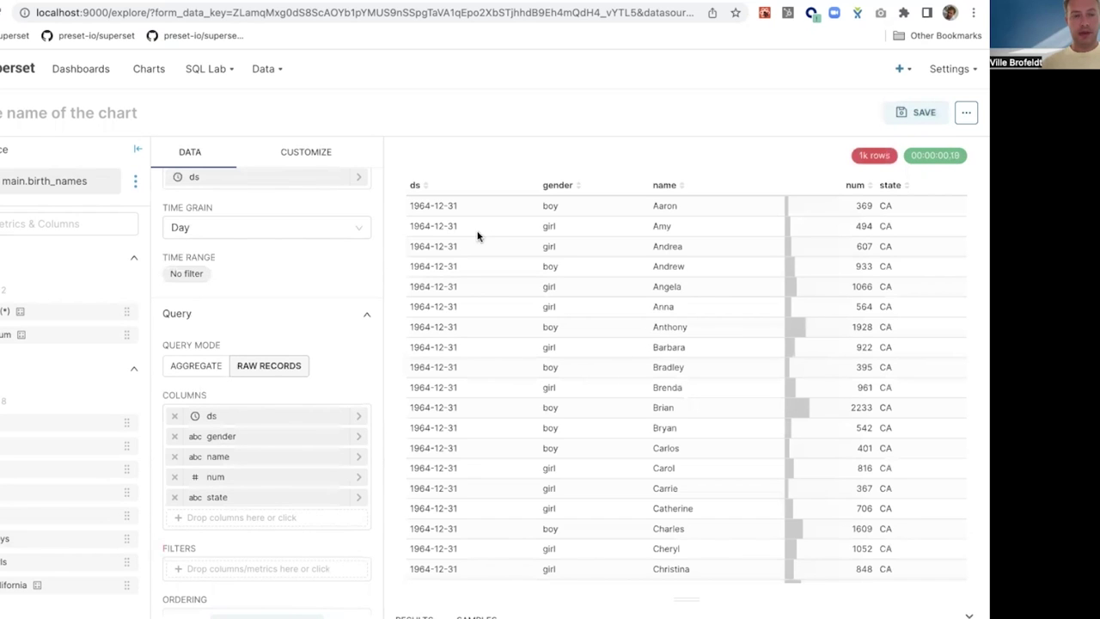
Save the chart as "Raw records", add it to Demo dashboard and go to that dashboard
left_click(924, 115)
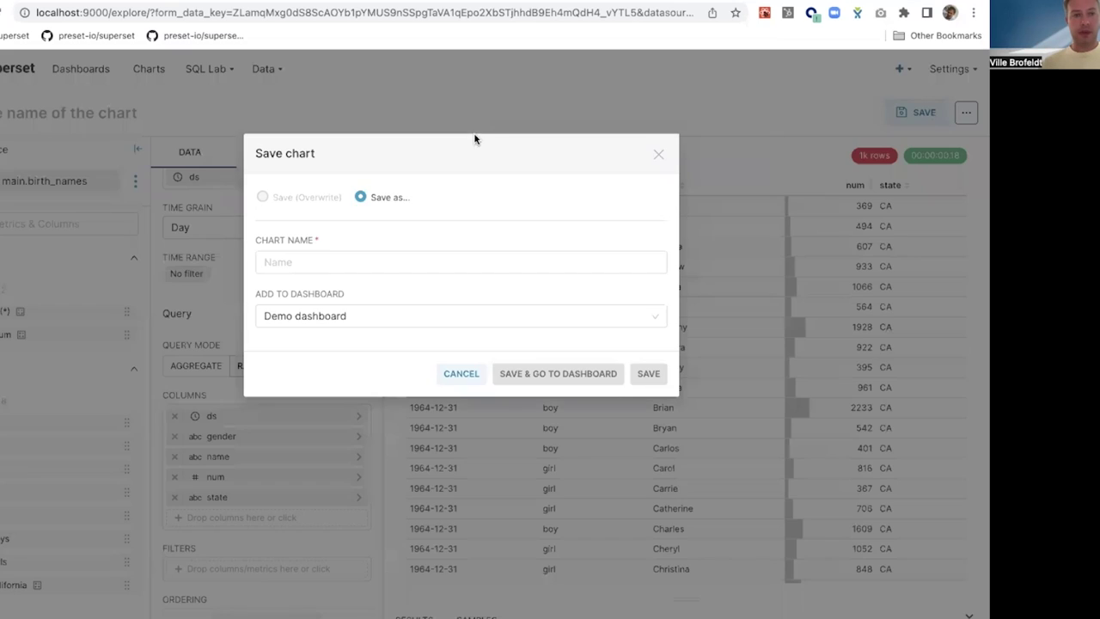
left_click(374, 258)
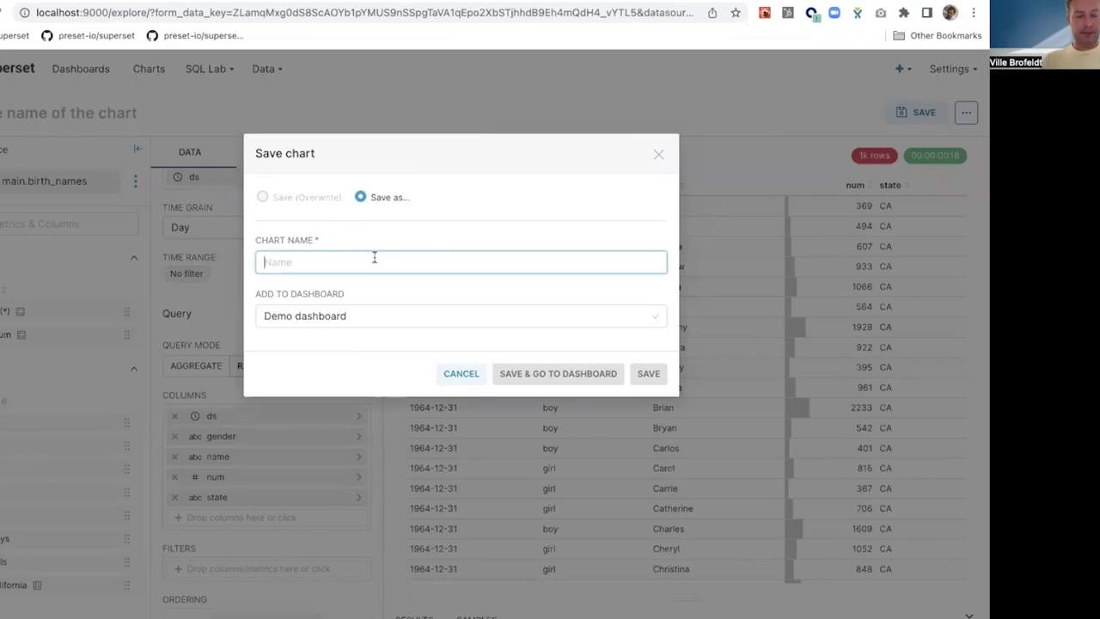
type("Raw records")
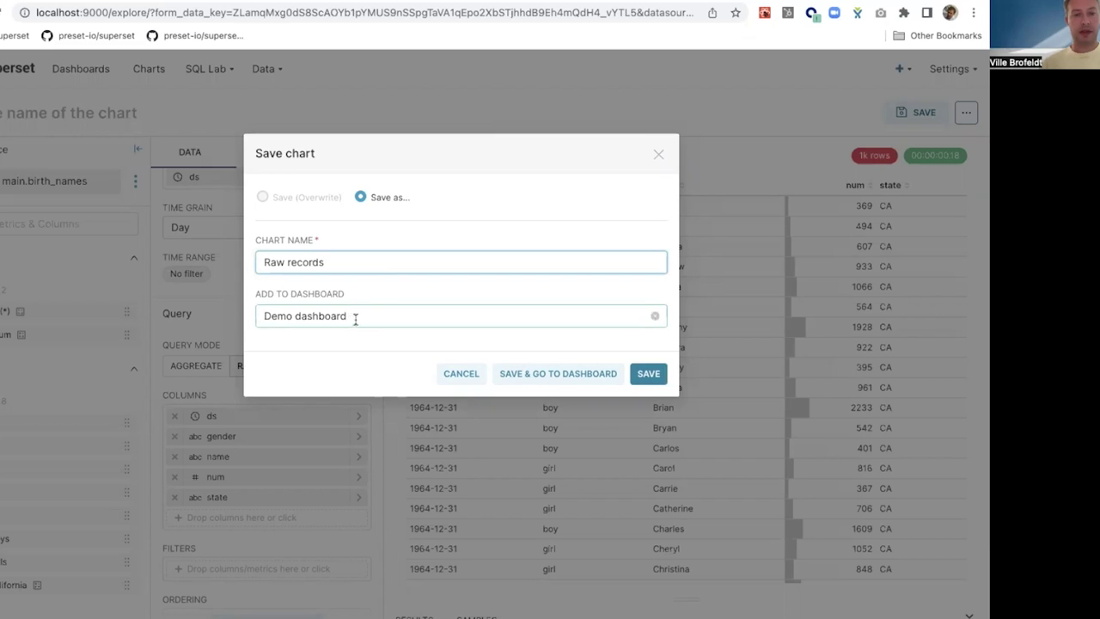
left_click(577, 379)
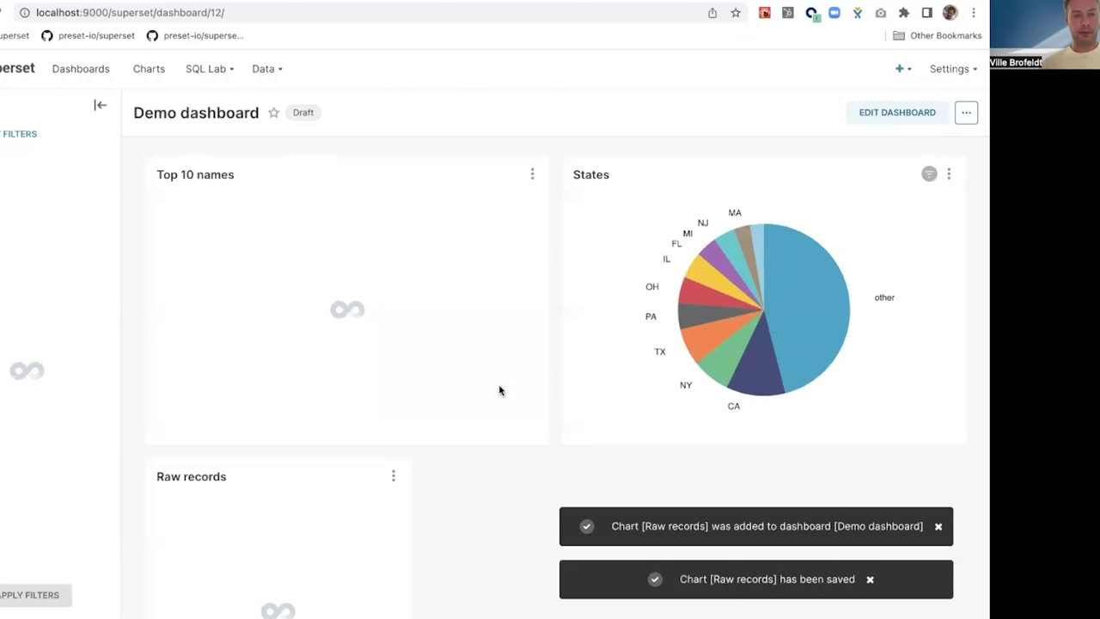
Widen the Raw records chart to the full width of its dashboard row and save the dashboard
left_click(860, 113)
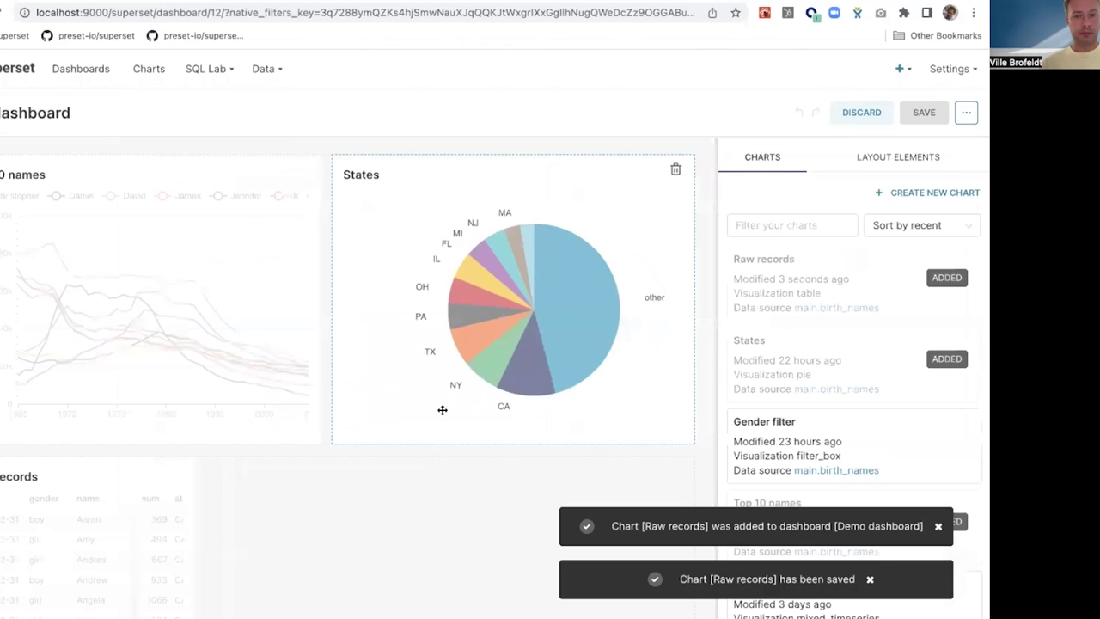
left_click_drag(191, 535, 701, 528)
left_click(916, 114)
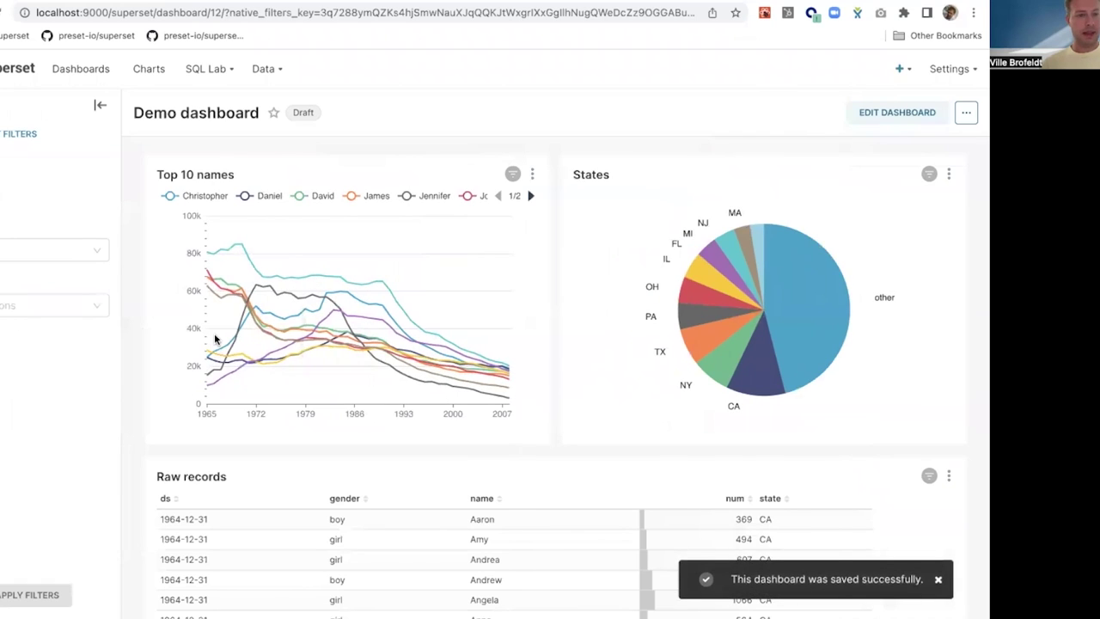
Cross-filter the dashboard by the MA slice of the States pie, clear that cross filter and browse the Raw records rows
left_click(758, 245)
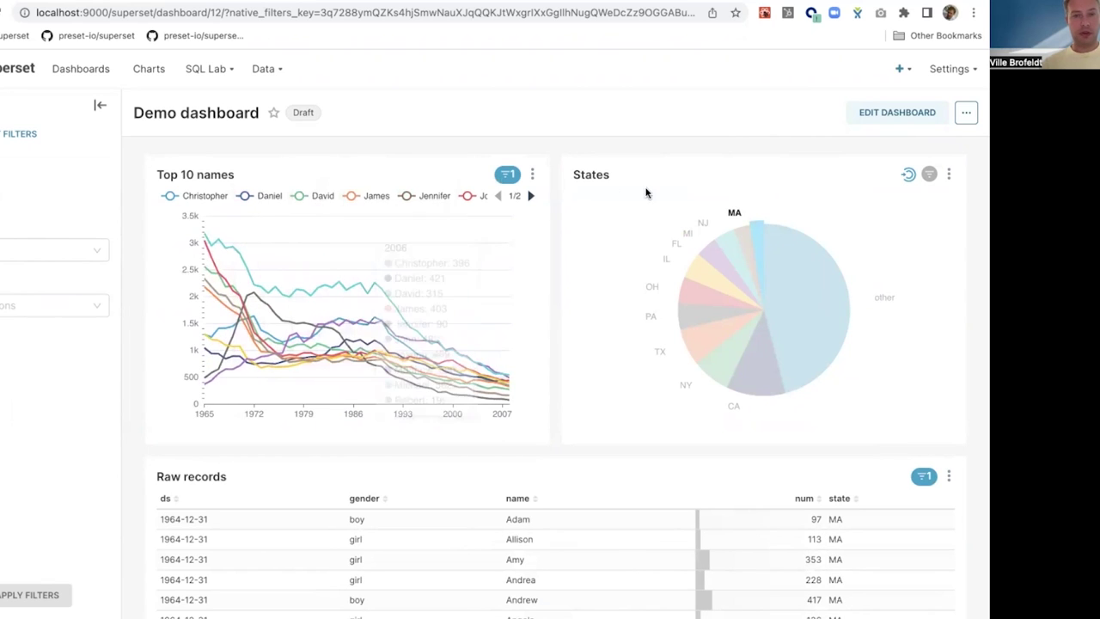
left_click(760, 244)
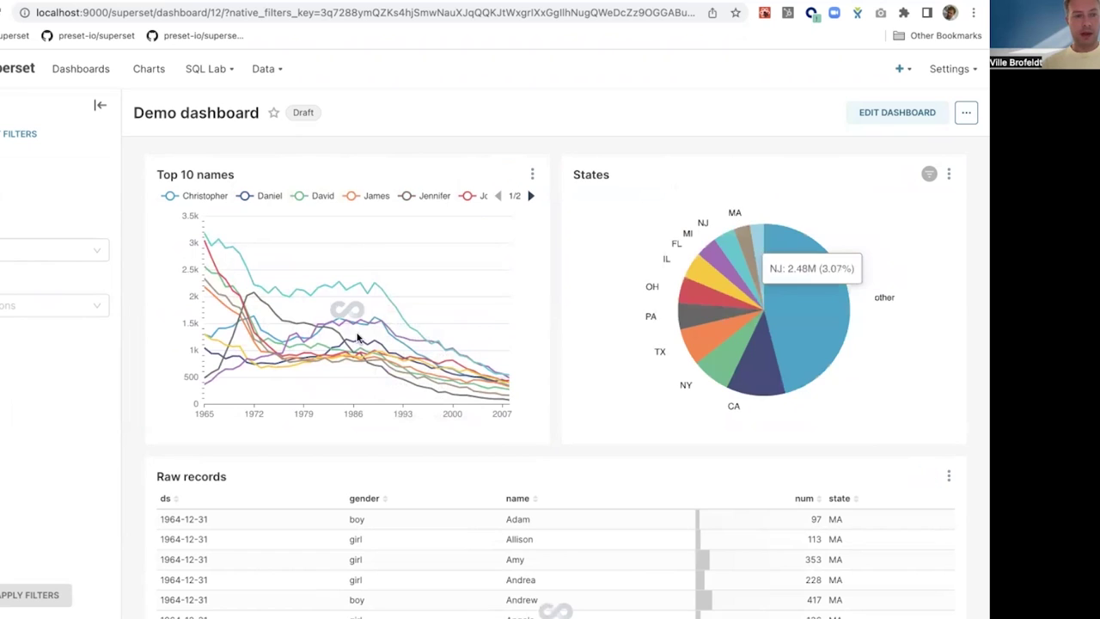
scroll(372, 526, "down", 5)
scroll(372, 526, "down", 10)
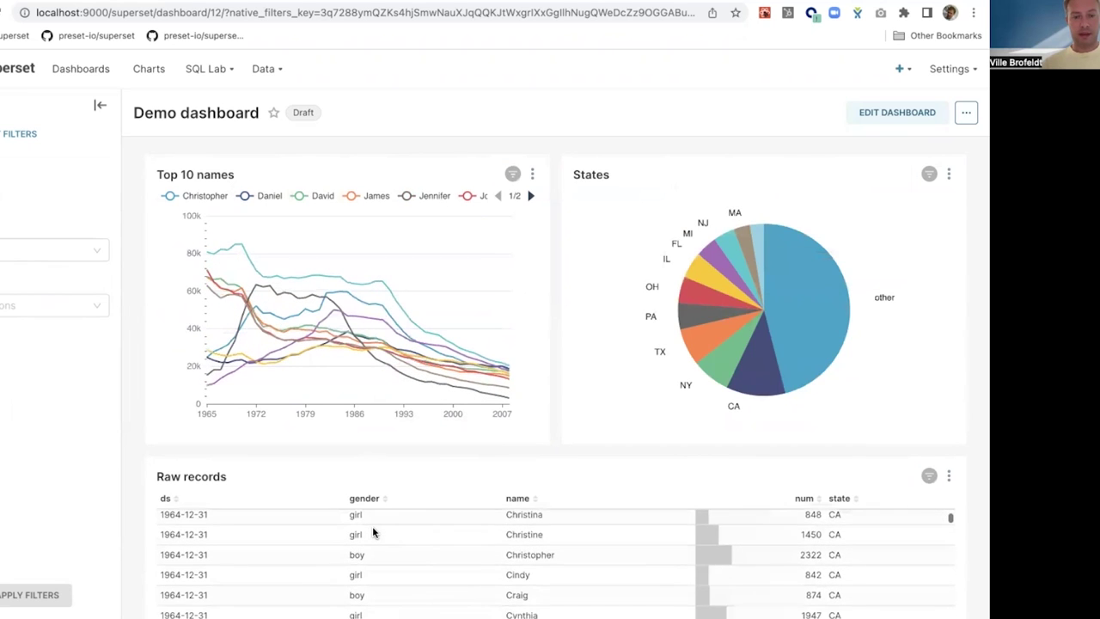
scroll(372, 526, "down", 3)
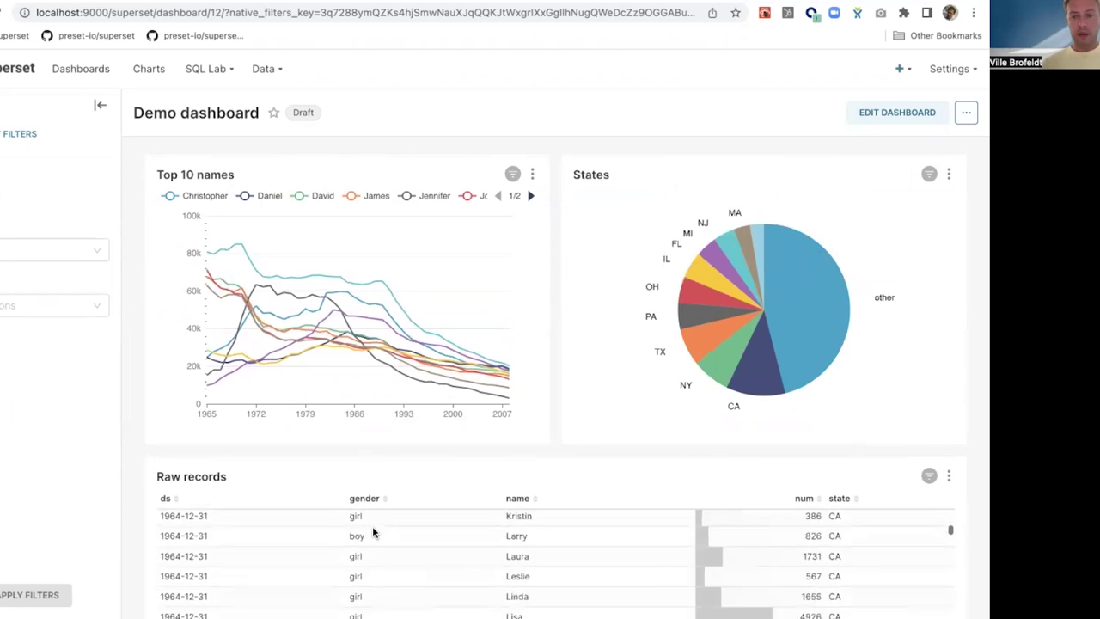
Select boy as the Gender filter value and browse the Raw records rows
left_click(22, 254)
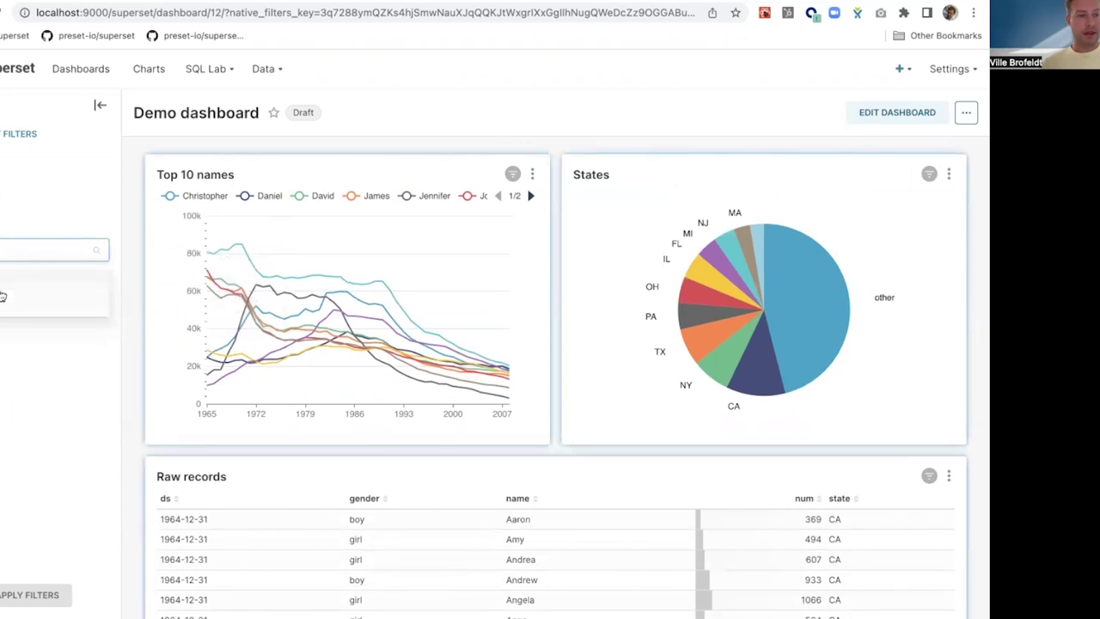
left_click(34, 280)
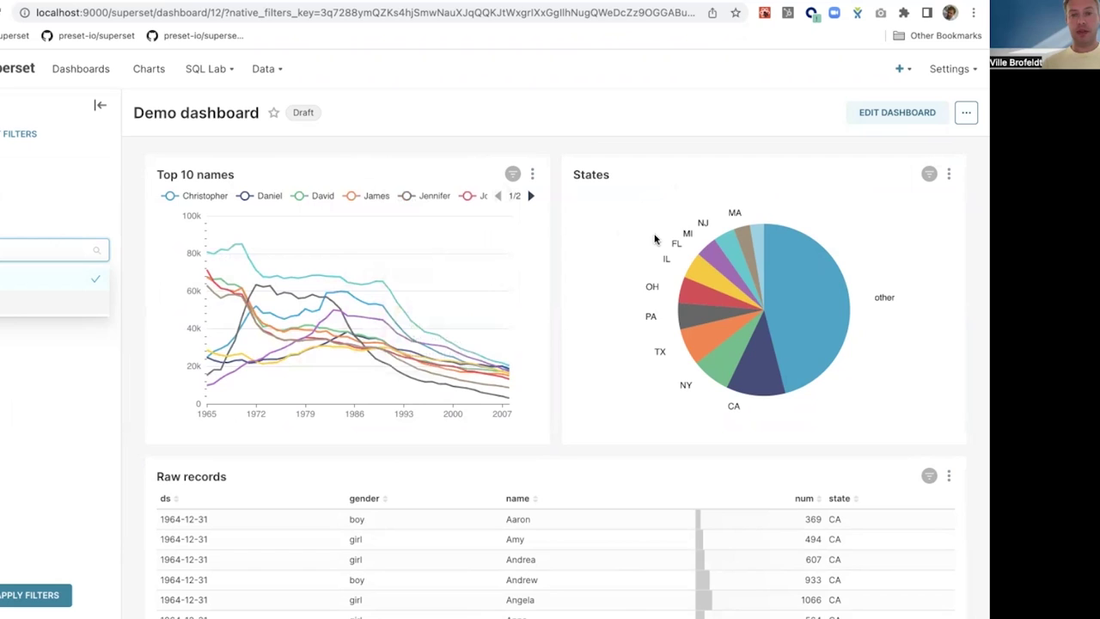
scroll(410, 531, "down", 10)
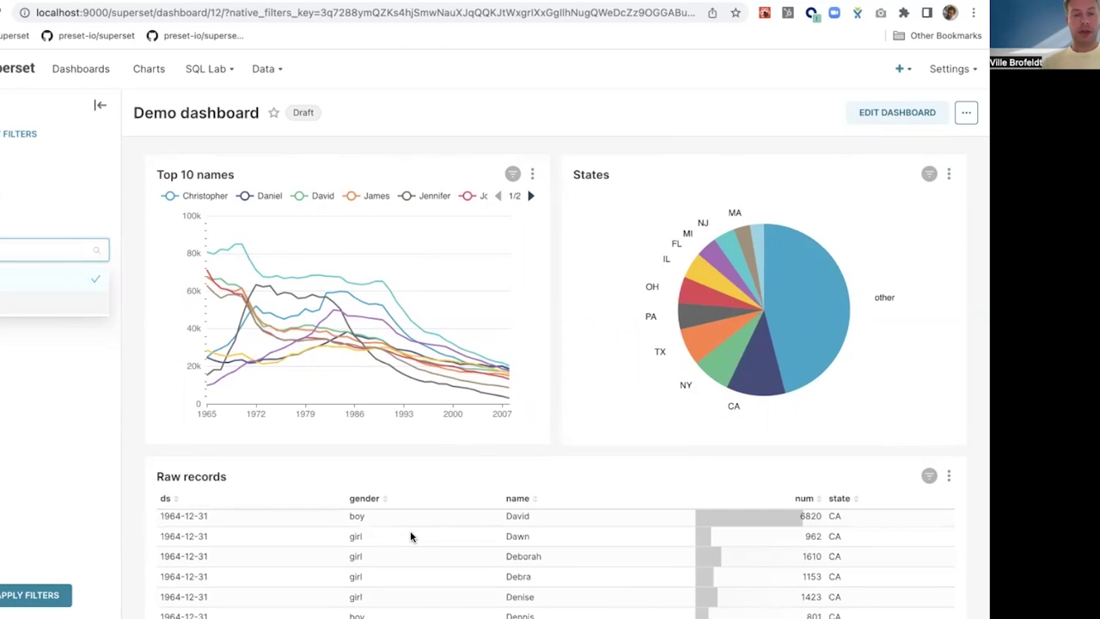
scroll(410, 535, "down", 10)
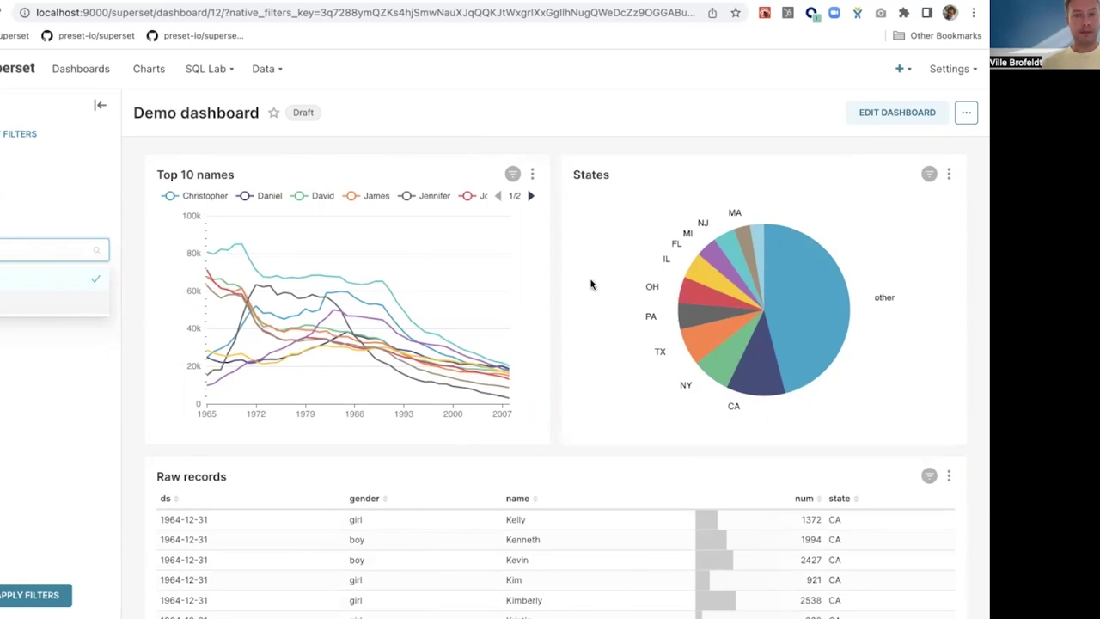